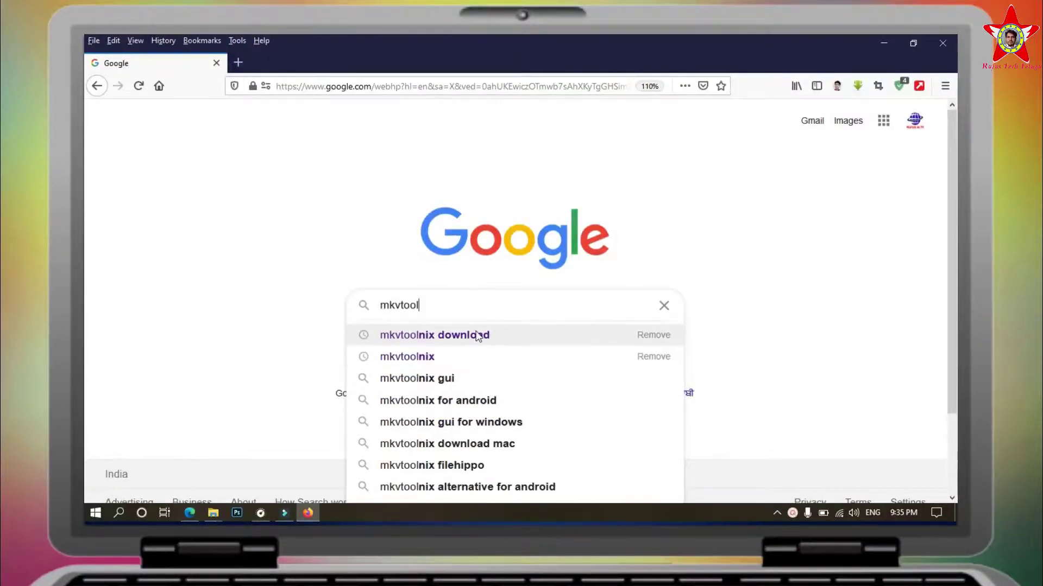
Search Google for "mkvtoolnix download" and open the Windows section of the downloads page on mkvtoolnix.download.
{"action": "left_click", "coordinate": [440, 341]}
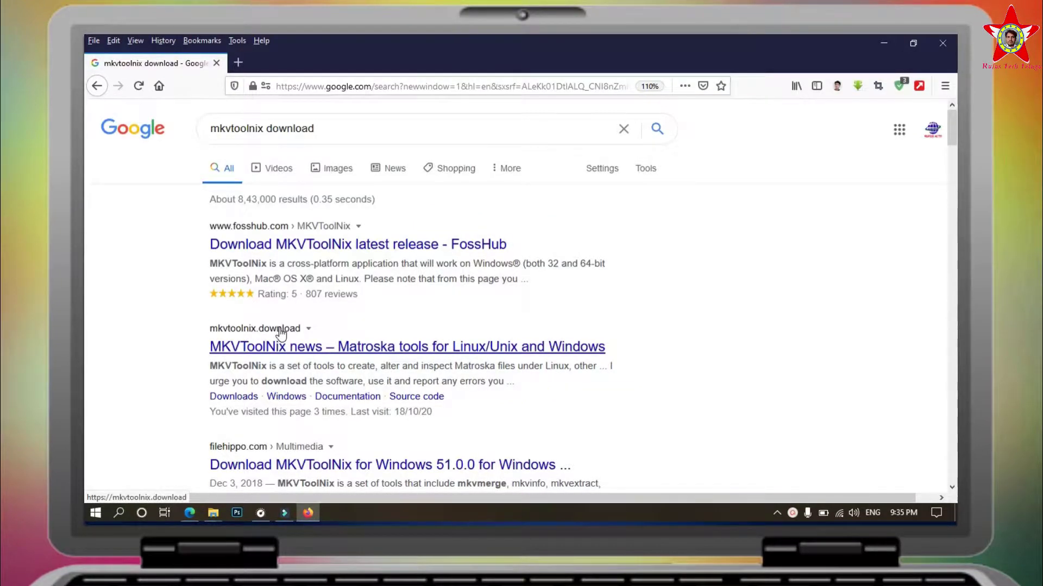
{"action": "left_click", "coordinate": [247, 350]}
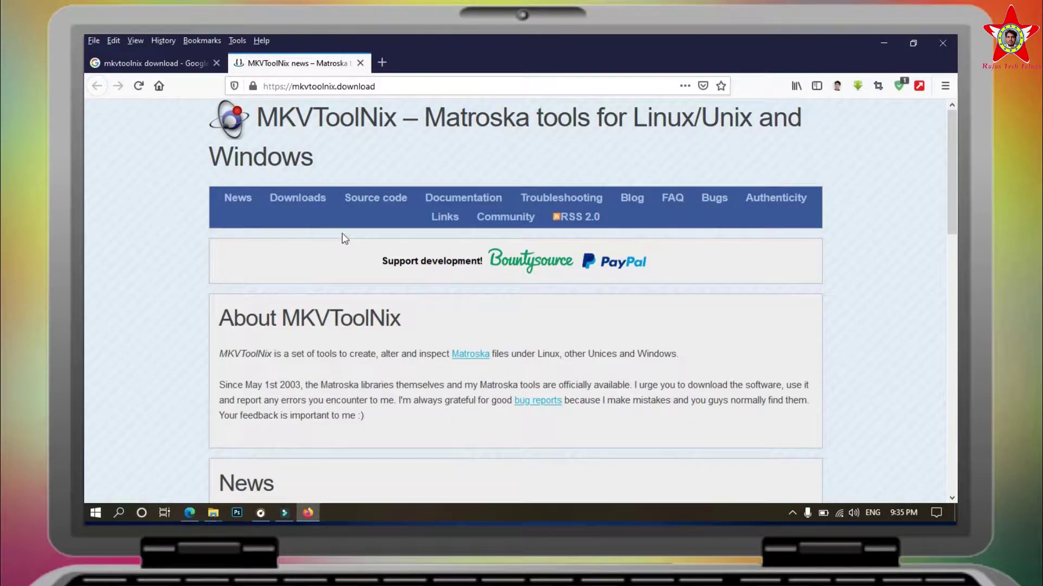
{"action": "left_click", "coordinate": [297, 200]}
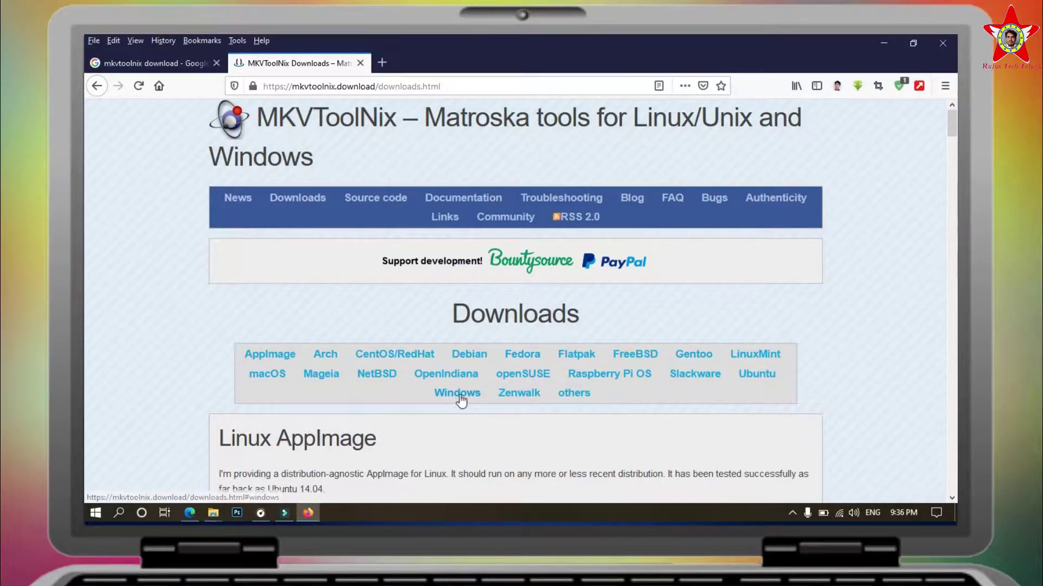
{"action": "left_click", "coordinate": [457, 400]}
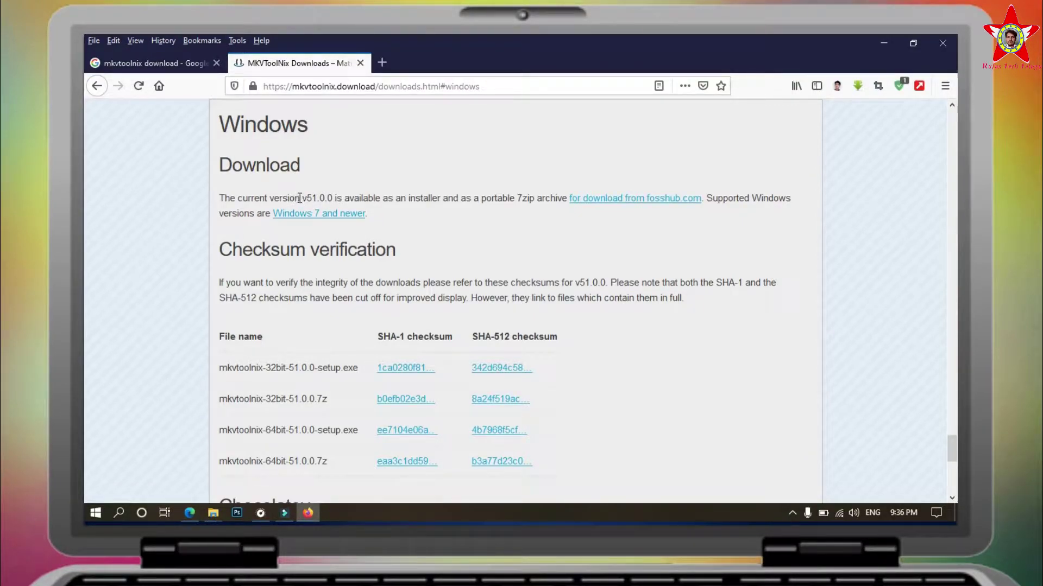
Examine the current Windows version of MKVToolNix and the list of available installer files.
{"action": "left_click_drag", "start_coordinate": [301, 198], "coordinate": [337, 198]}
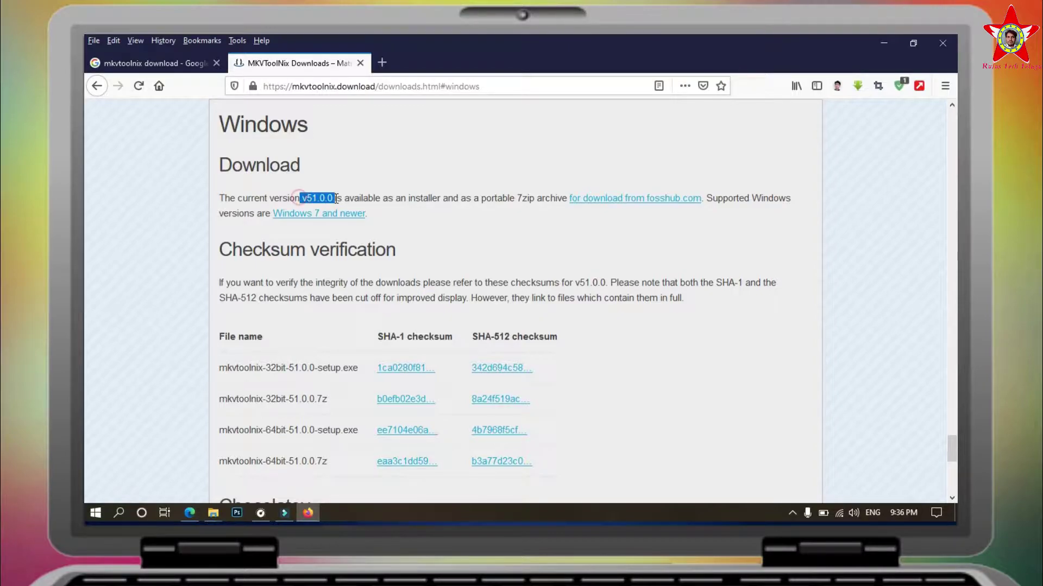
{"action": "left_click", "coordinate": [490, 239]}
{"action": "left_click_drag", "start_coordinate": [954, 435], "coordinate": [956, 452]}
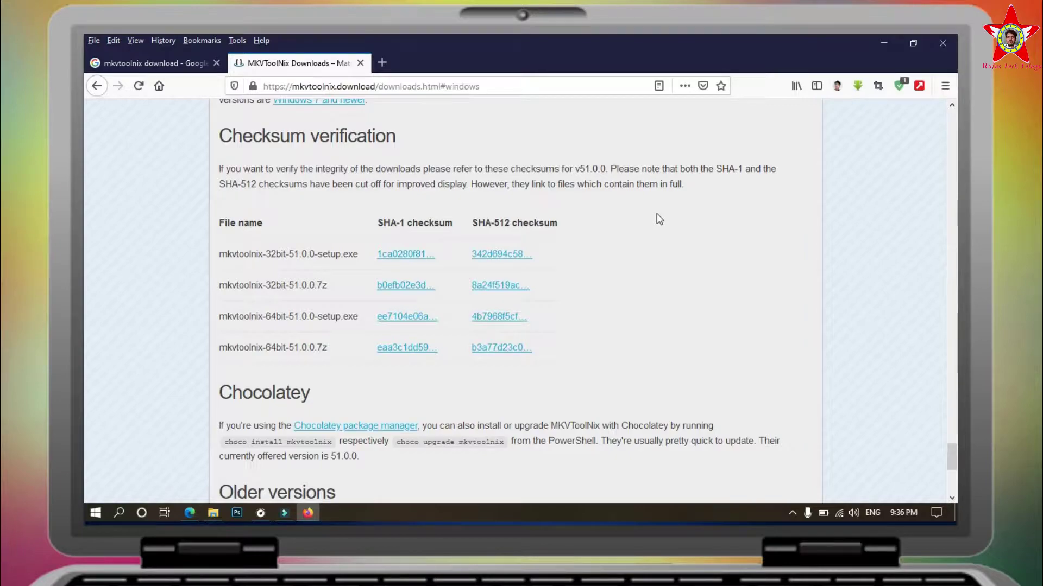
Minimize the browser and launch the installed MKVToolNix GUI in a maximized window.
{"action": "left_click", "coordinate": [879, 43]}
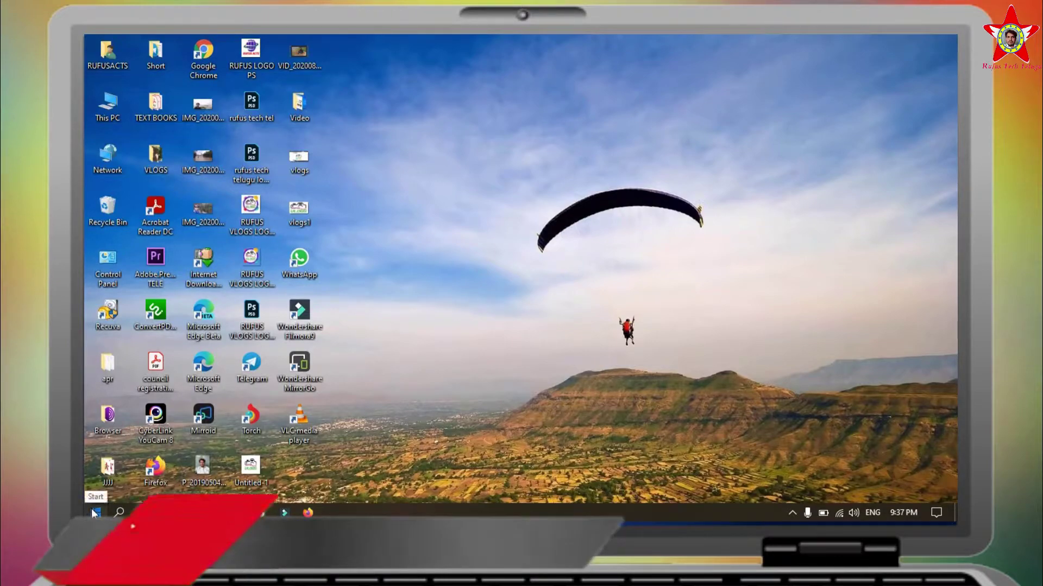
{"action": "key", "text": "super"}
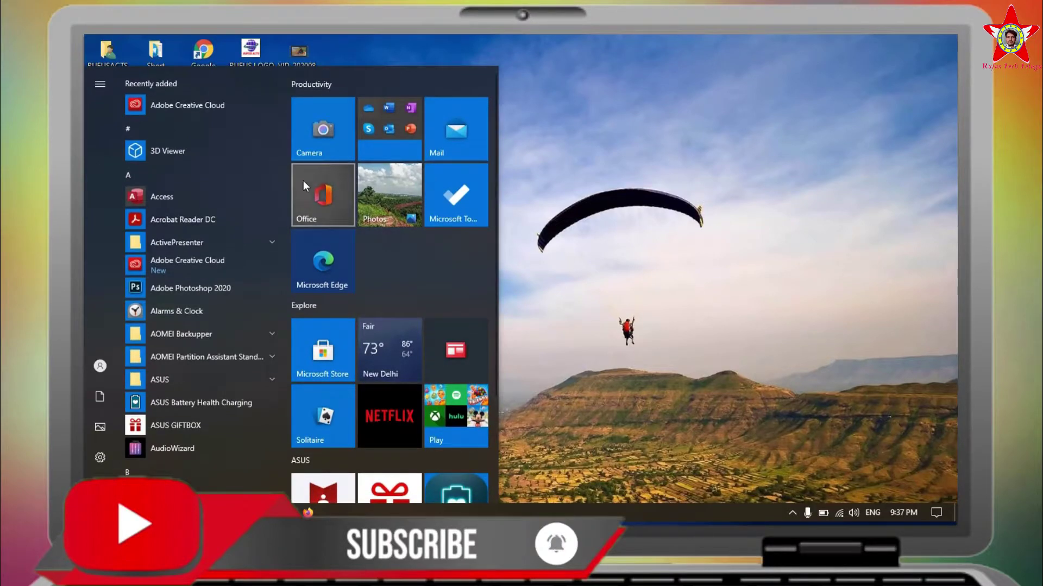
{"action": "left_click_drag", "start_coordinate": [283, 126], "coordinate": [292, 288]}
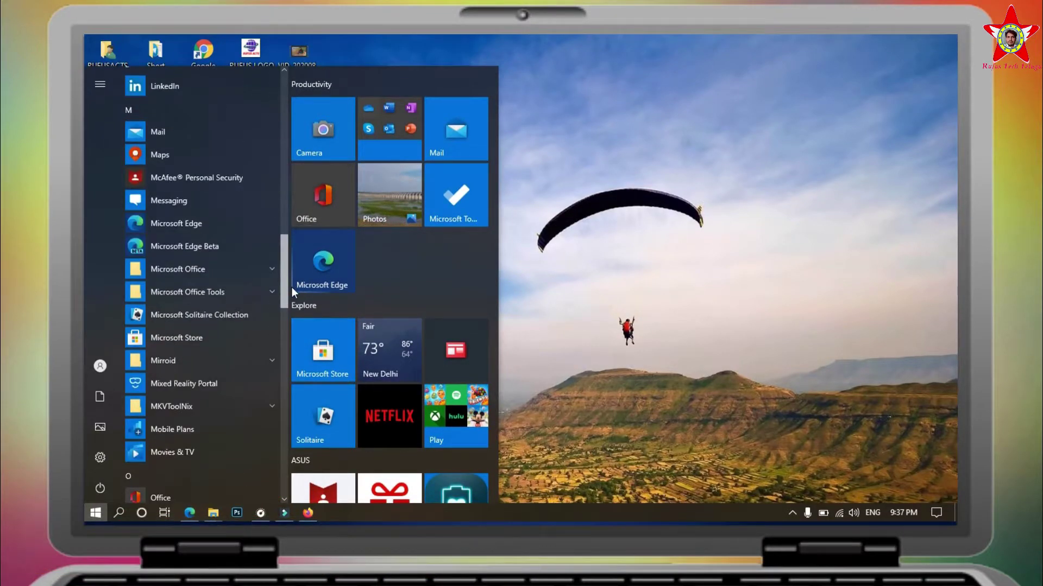
{"action": "left_click", "coordinate": [230, 402]}
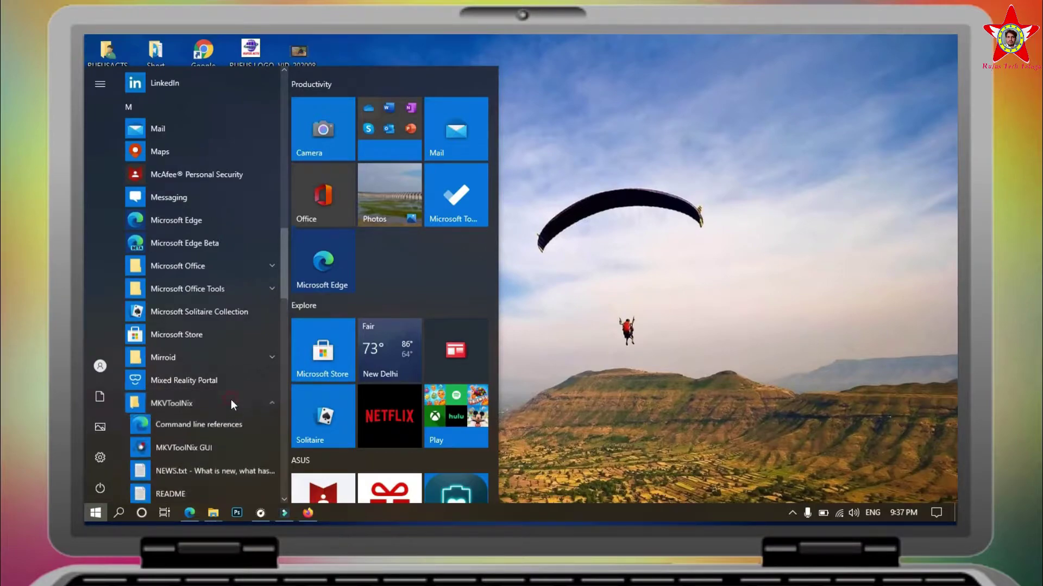
{"action": "left_click", "coordinate": [194, 448]}
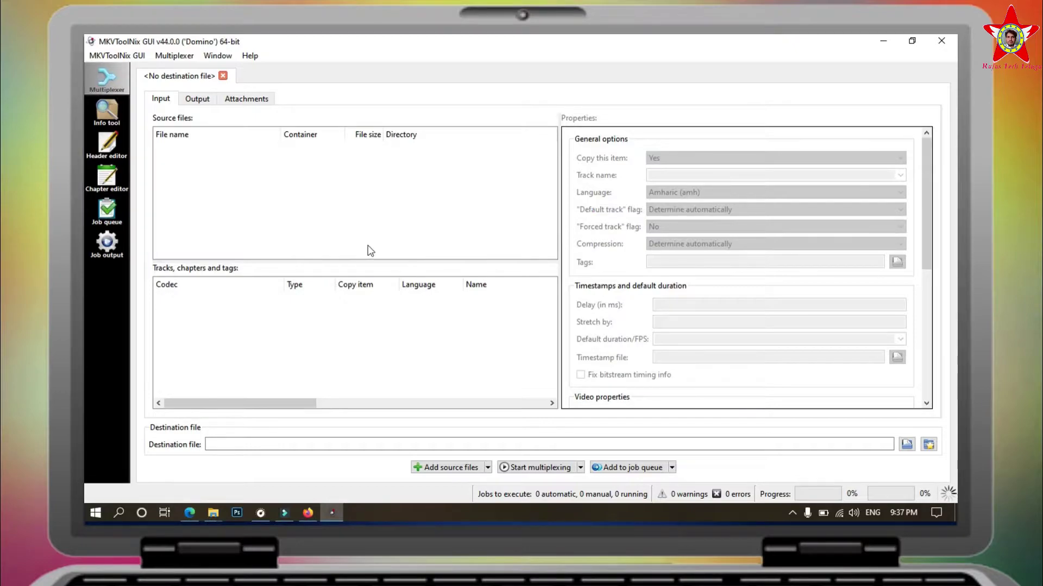
{"action": "left_click_drag", "start_coordinate": [244, 41], "coordinate": [304, 47]}
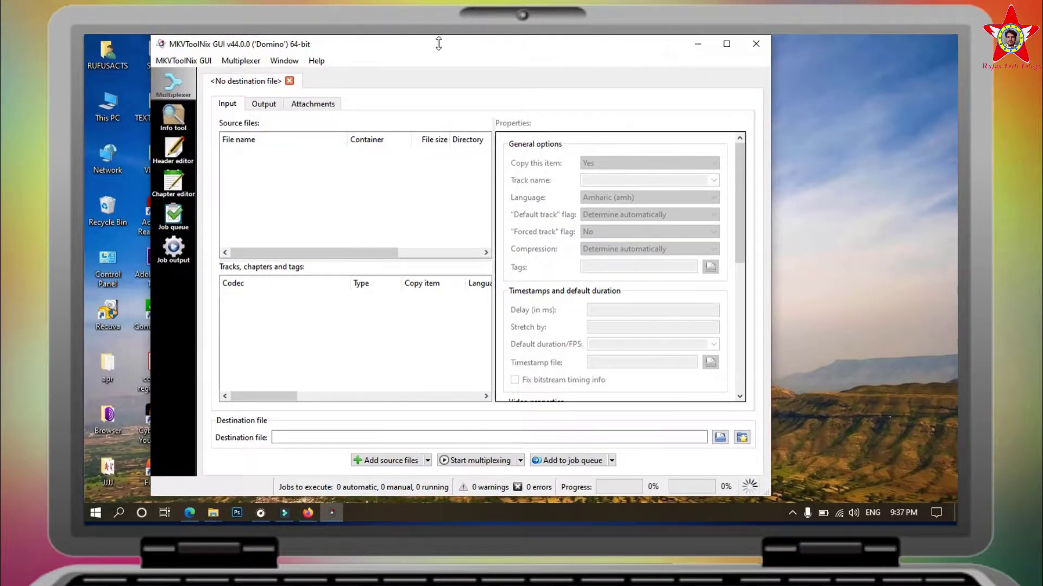
{"action": "left_click", "coordinate": [727, 43]}
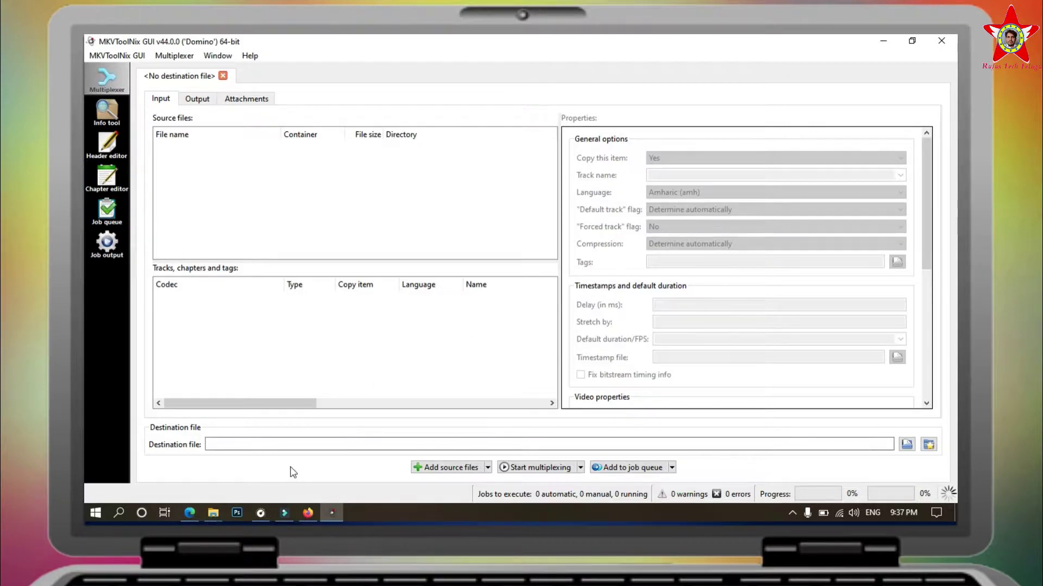
Switch to the MOVIES (H:) folder in File Explorer and play the Frozen_II_2019 movie in VLC.
{"action": "left_click", "coordinate": [216, 516]}
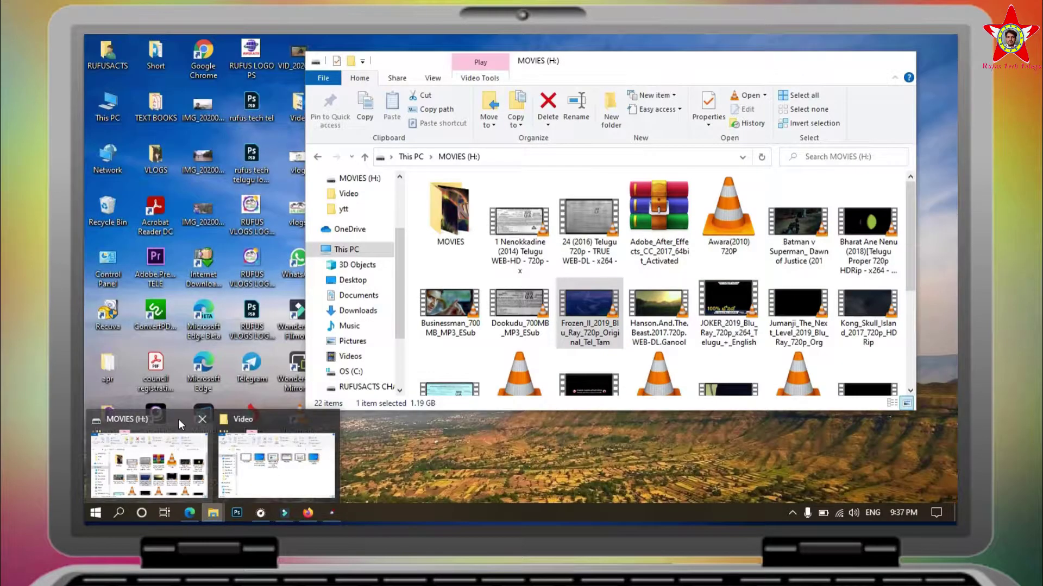
{"action": "left_click", "coordinate": [178, 419]}
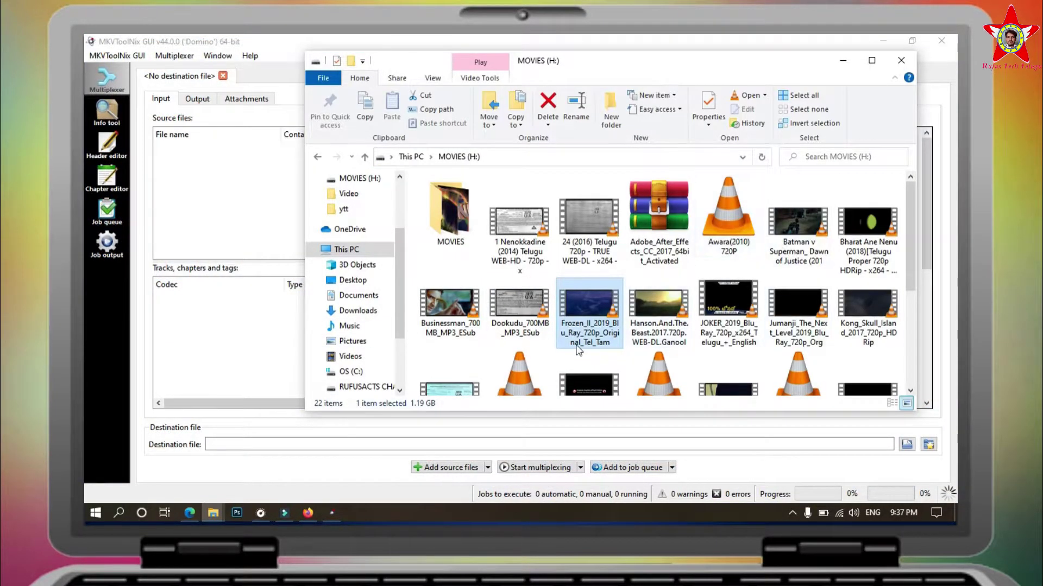
{"action": "double_click", "coordinate": [588, 316]}
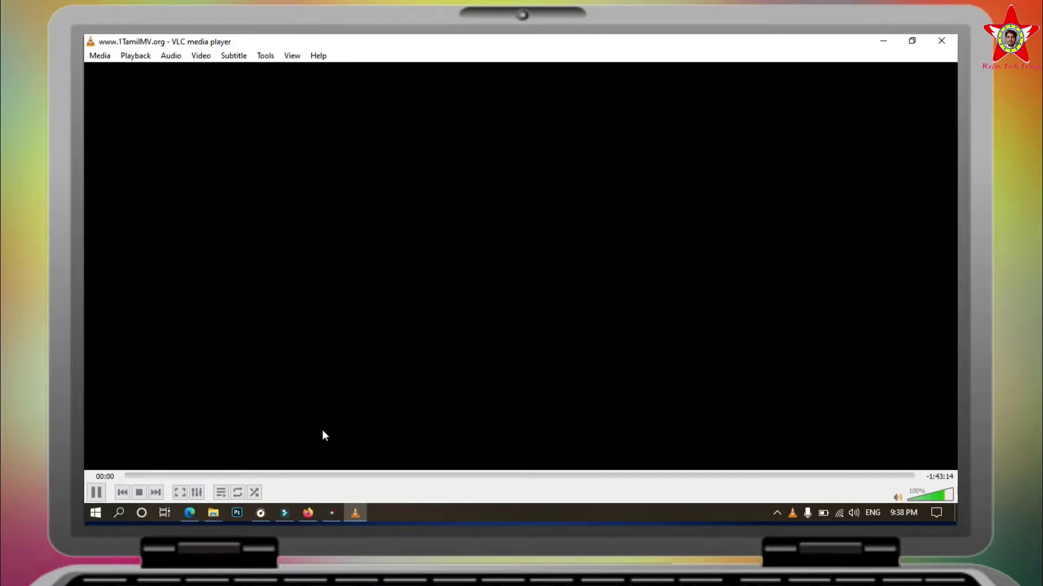
{"action": "left_click", "coordinate": [139, 493]}
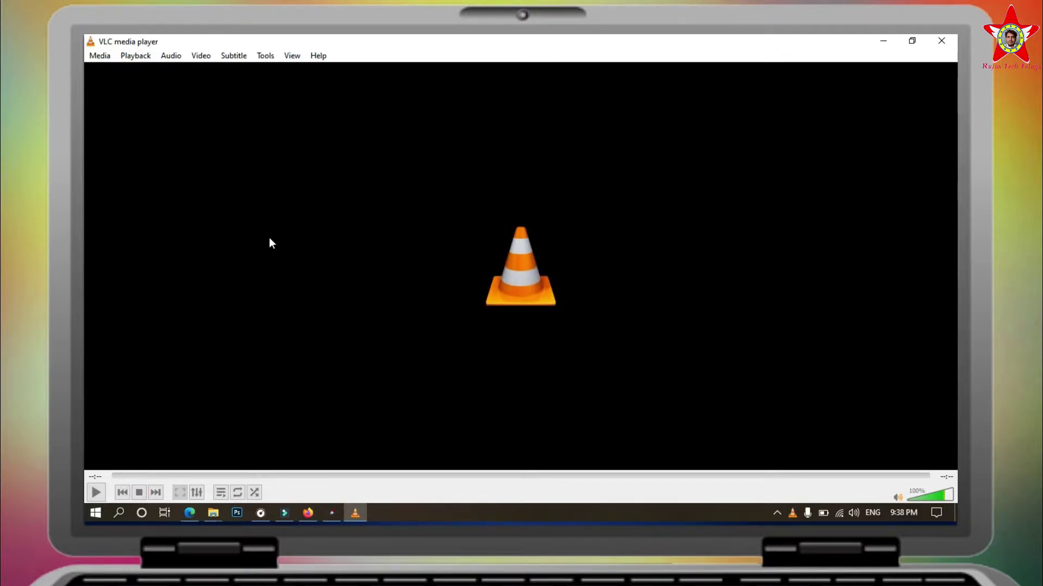
{"action": "left_click", "coordinate": [173, 56]}
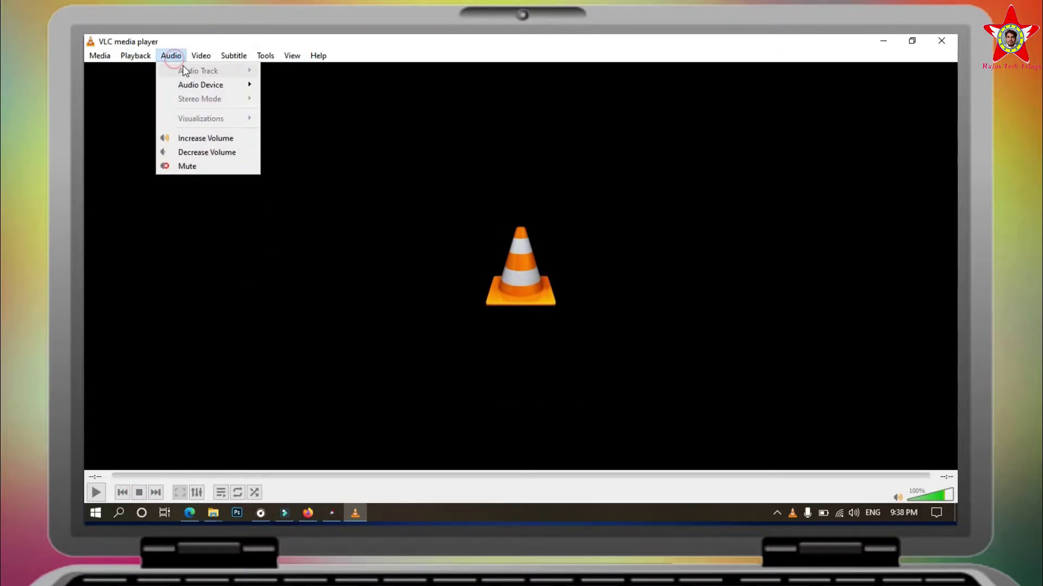
{"action": "left_click", "coordinate": [145, 486]}
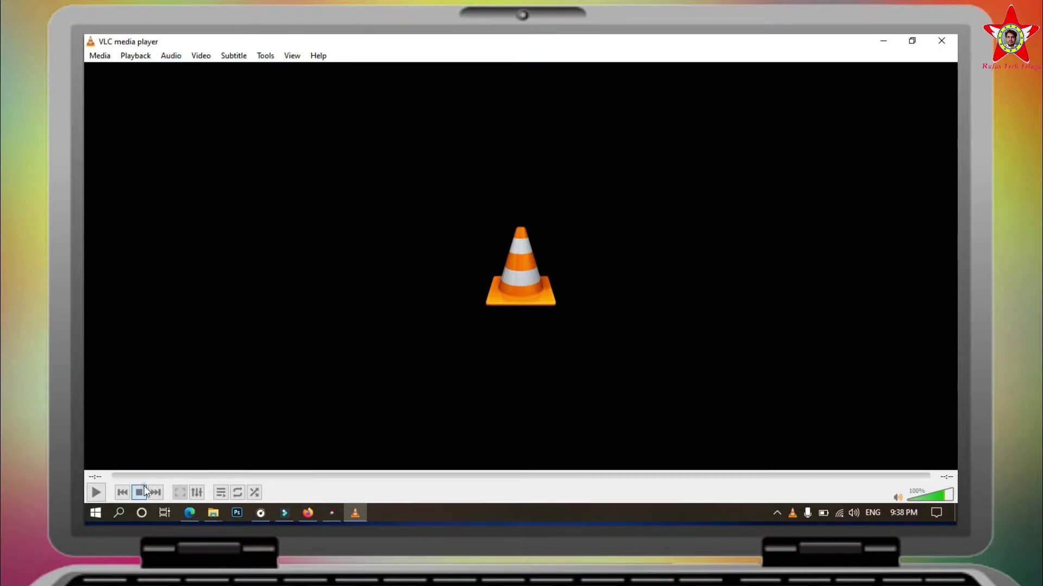
{"action": "left_click", "coordinate": [95, 500]}
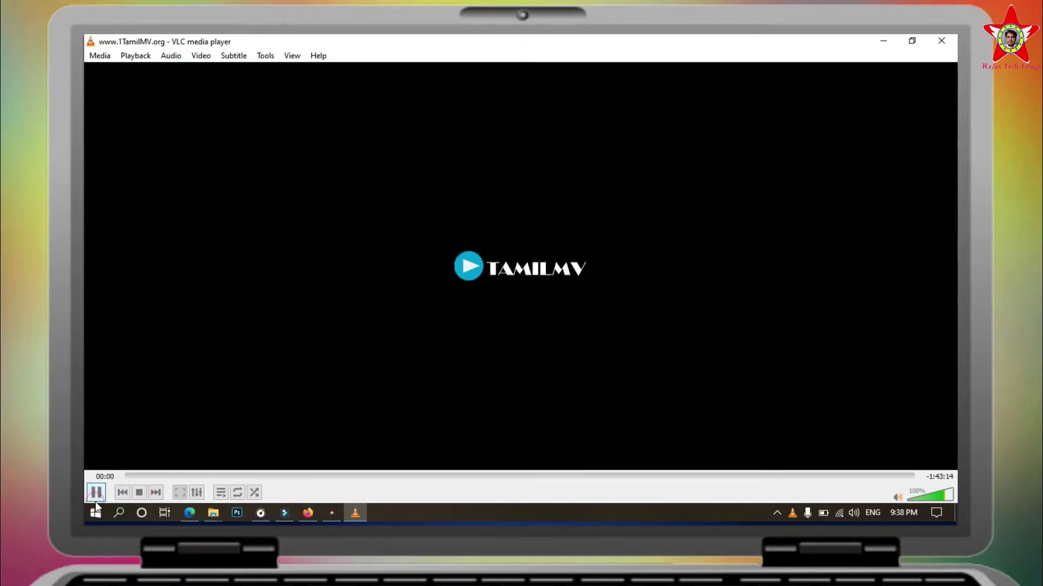
Pause the movie and examine the list of audio tracks it contains.
{"action": "left_click", "coordinate": [174, 57]}
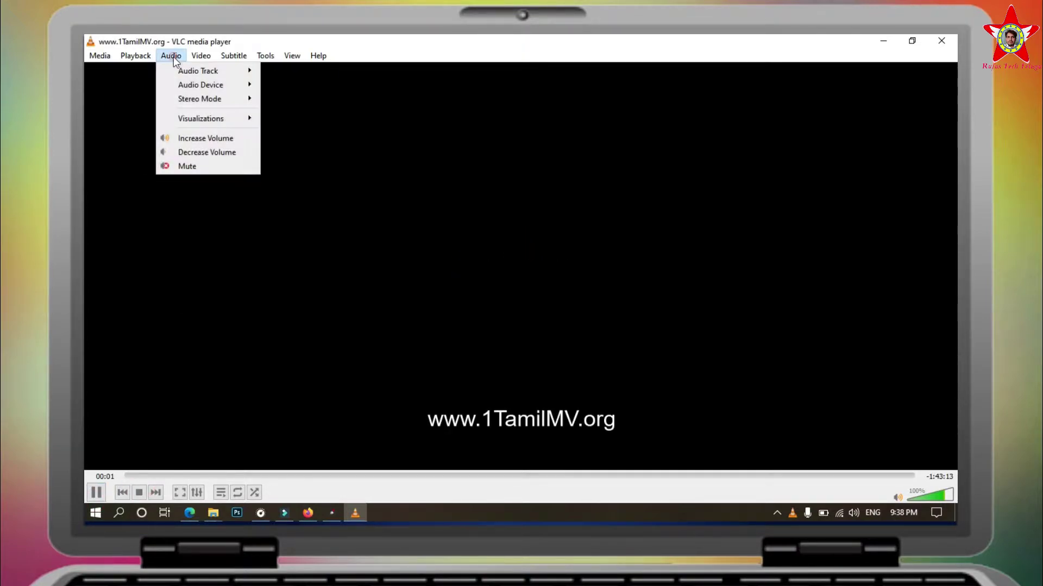
{"action": "mouse_move", "coordinate": [196, 70]}
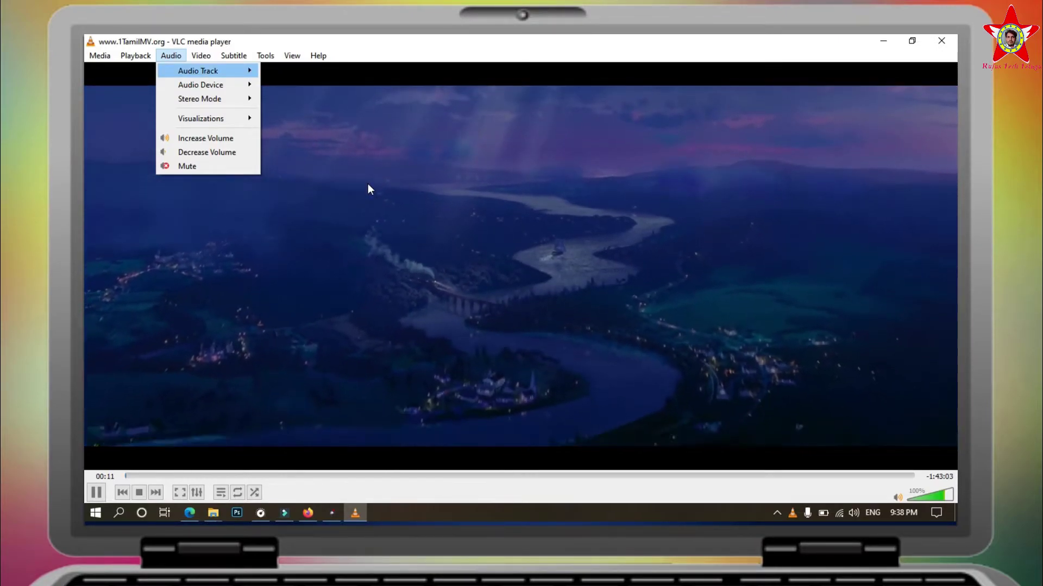
{"action": "left_click", "coordinate": [367, 183]}
{"action": "key", "text": "space"}
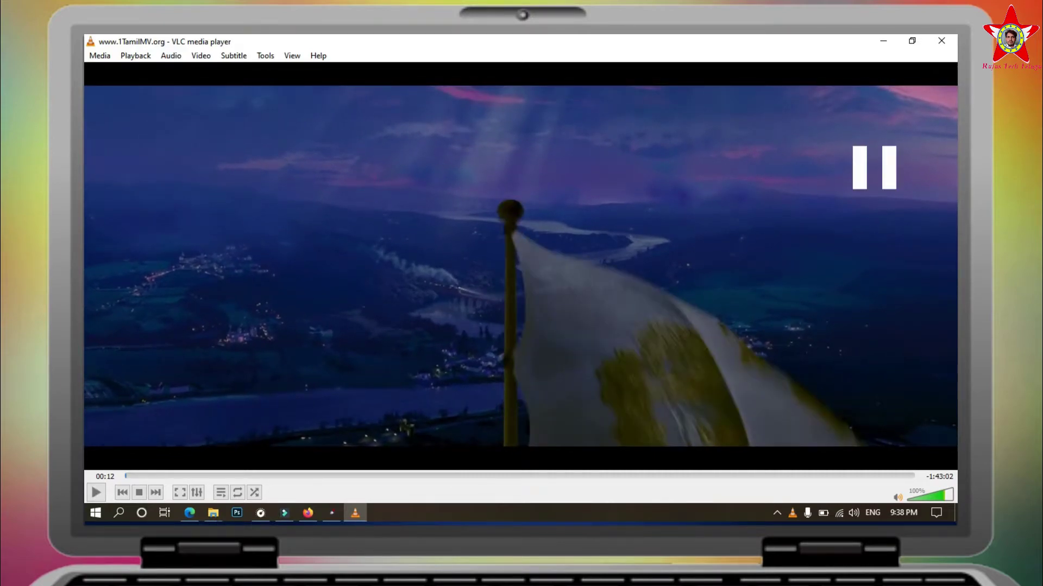
{"action": "left_click", "coordinate": [168, 56]}
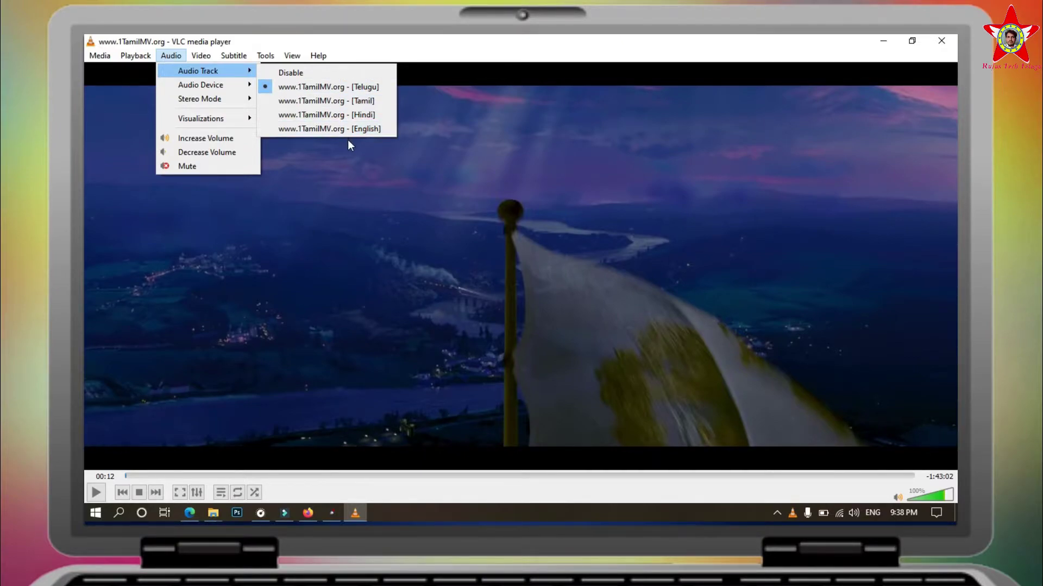
{"action": "left_click", "coordinate": [348, 168]}
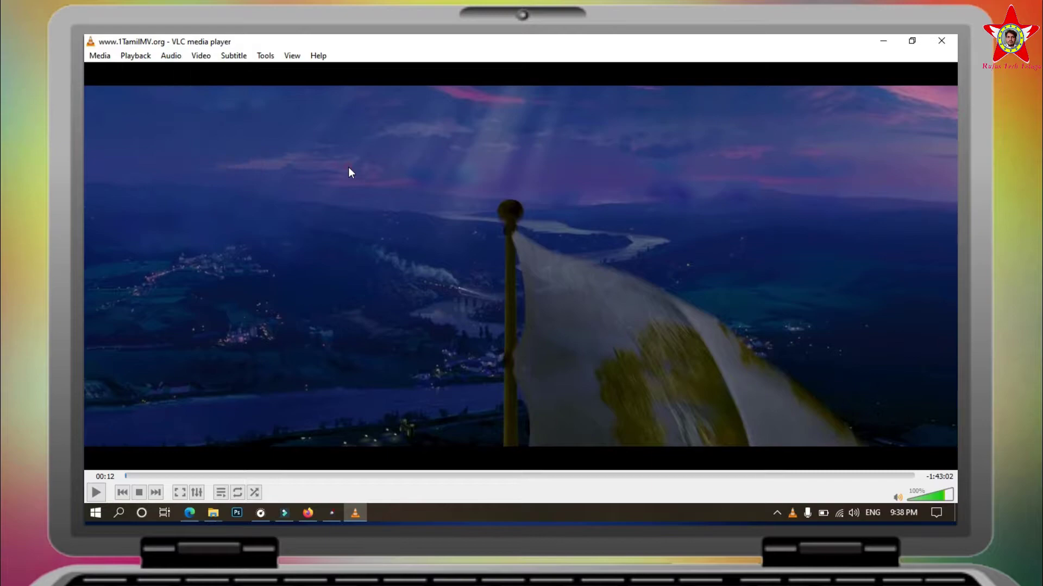
{"action": "left_click", "coordinate": [173, 57]}
{"action": "mouse_move", "coordinate": [255, 87]}
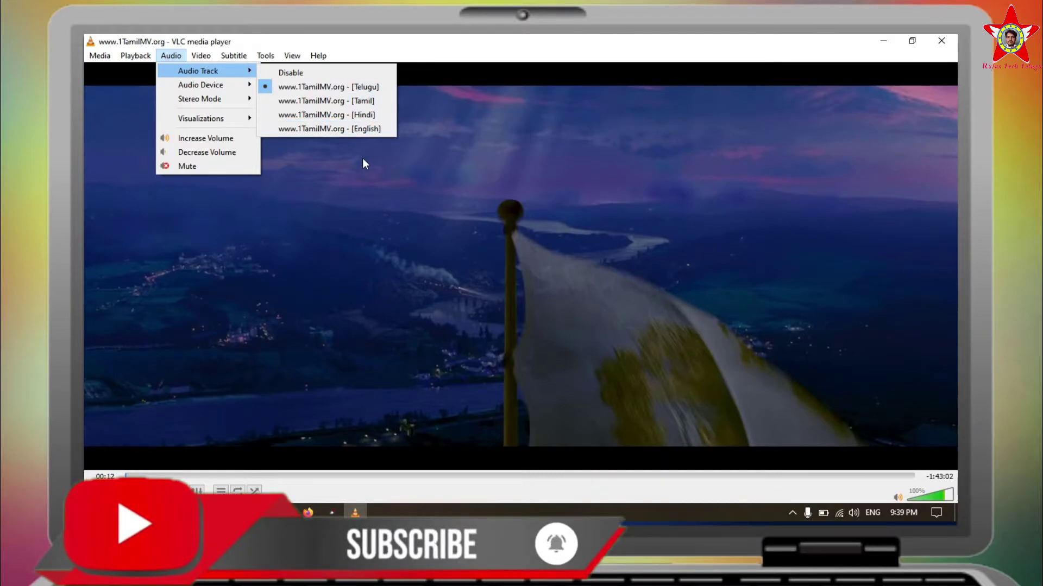
{"action": "mouse_move", "coordinate": [218, 70]}
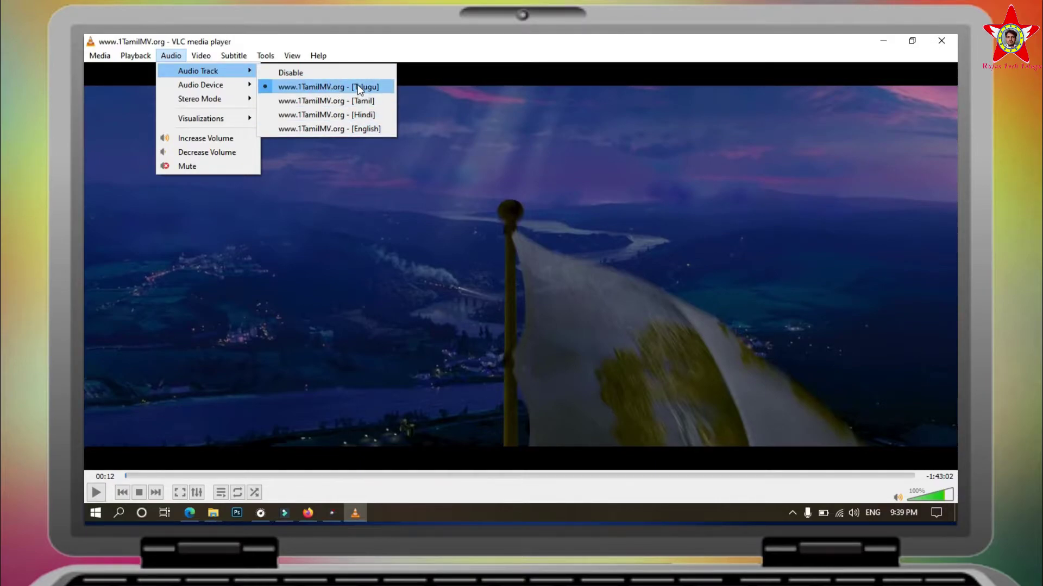
{"action": "key", "text": "Escape"}
{"action": "key", "text": "Escape"}
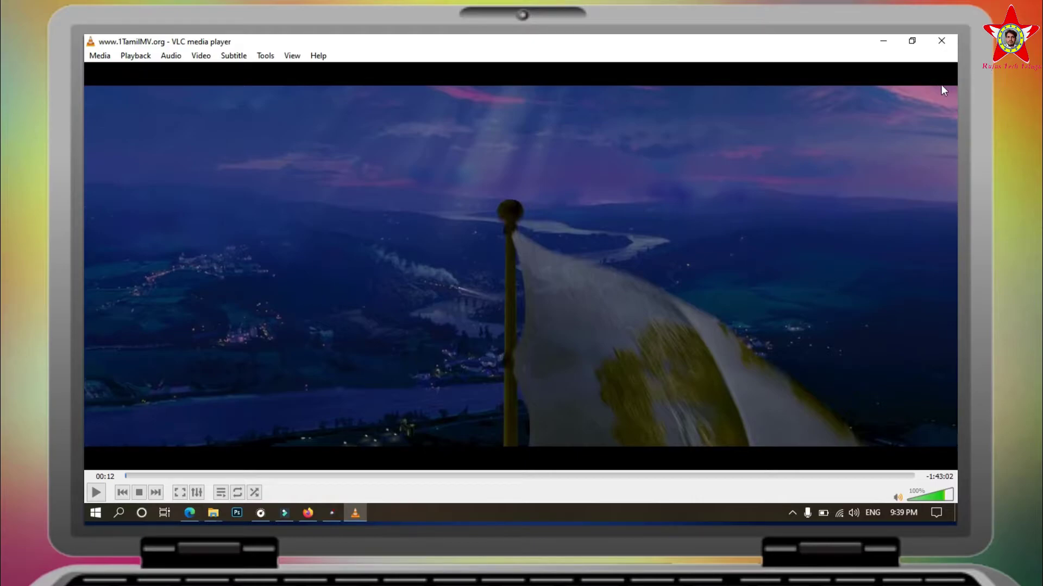
Close VLC and minimize the MOVIES (H:) folder window to return to MKVToolNix GUI.
{"action": "left_click", "coordinate": [941, 44]}
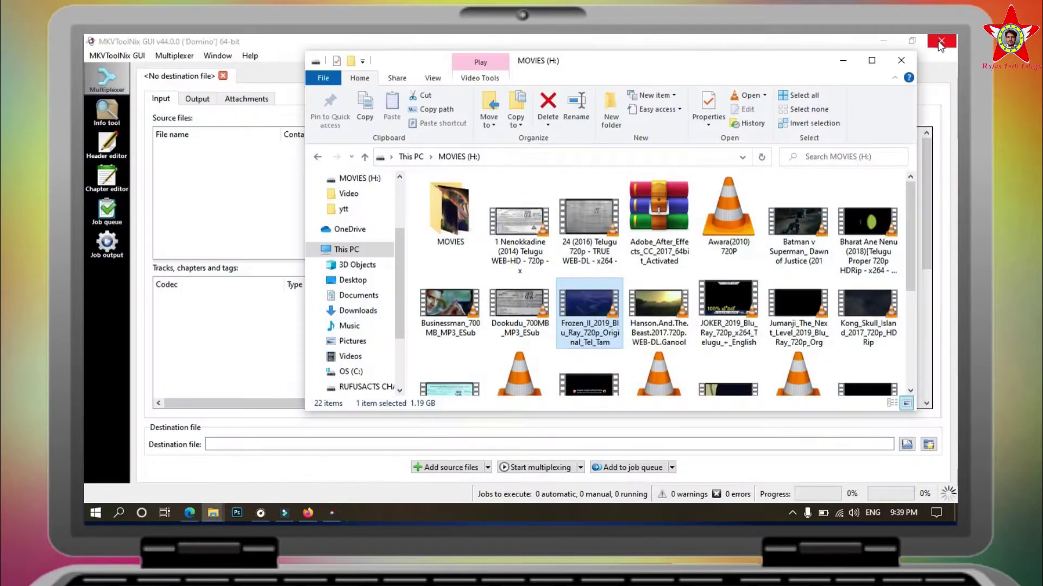
{"action": "left_click", "coordinate": [842, 61]}
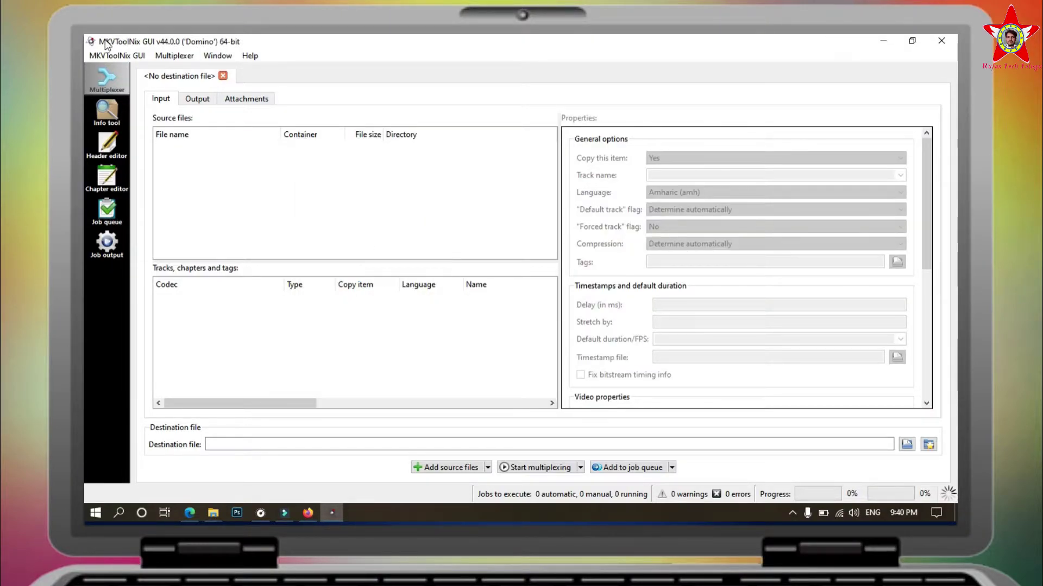
{"action": "left_click", "coordinate": [194, 99]}
{"action": "left_click", "coordinate": [234, 106]}
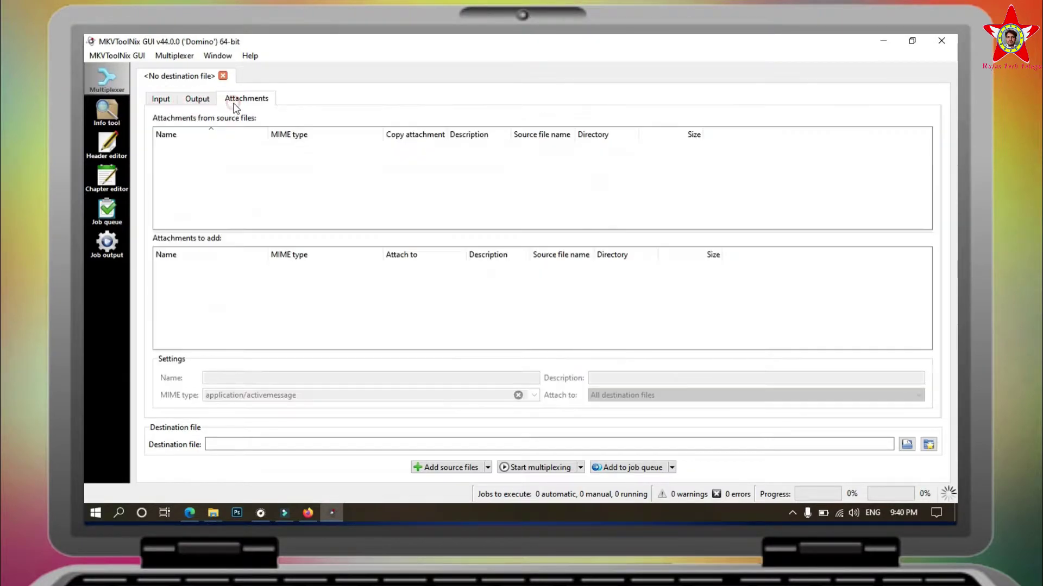
{"action": "left_click", "coordinate": [201, 104]}
{"action": "left_click", "coordinate": [162, 103]}
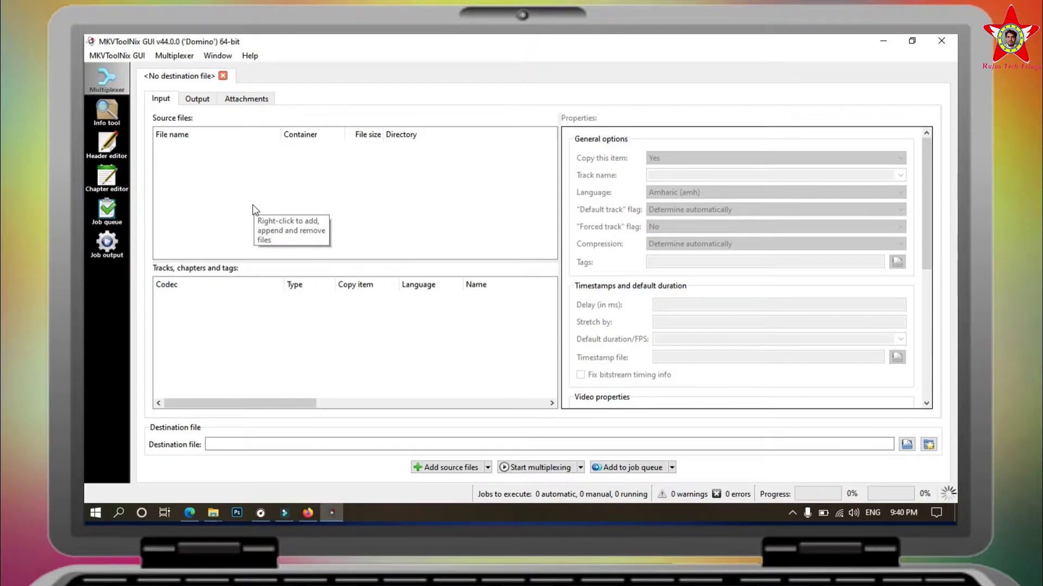
Add the Frozen_II_2019 movie from MOVIES (H:) as a source file for multiplexing.
{"action": "left_click", "coordinate": [434, 468]}
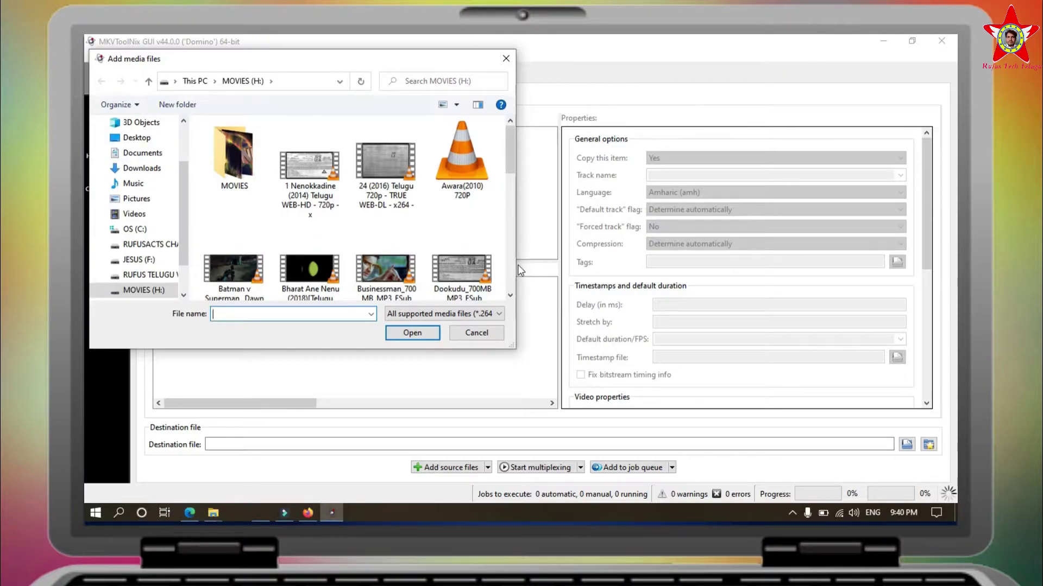
{"action": "left_click_drag", "start_coordinate": [512, 143], "coordinate": [510, 165]}
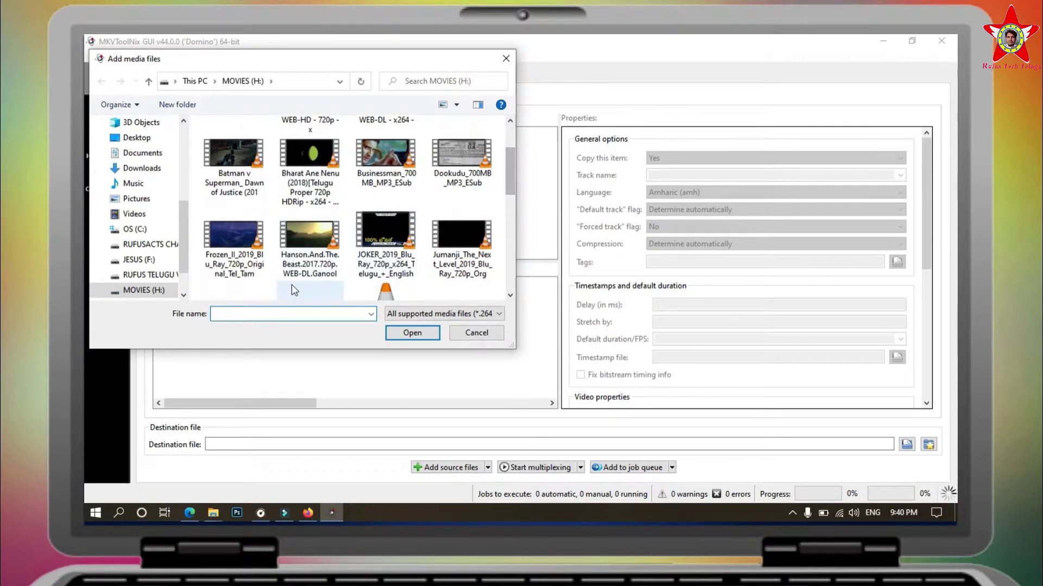
{"action": "double_click", "coordinate": [233, 243]}
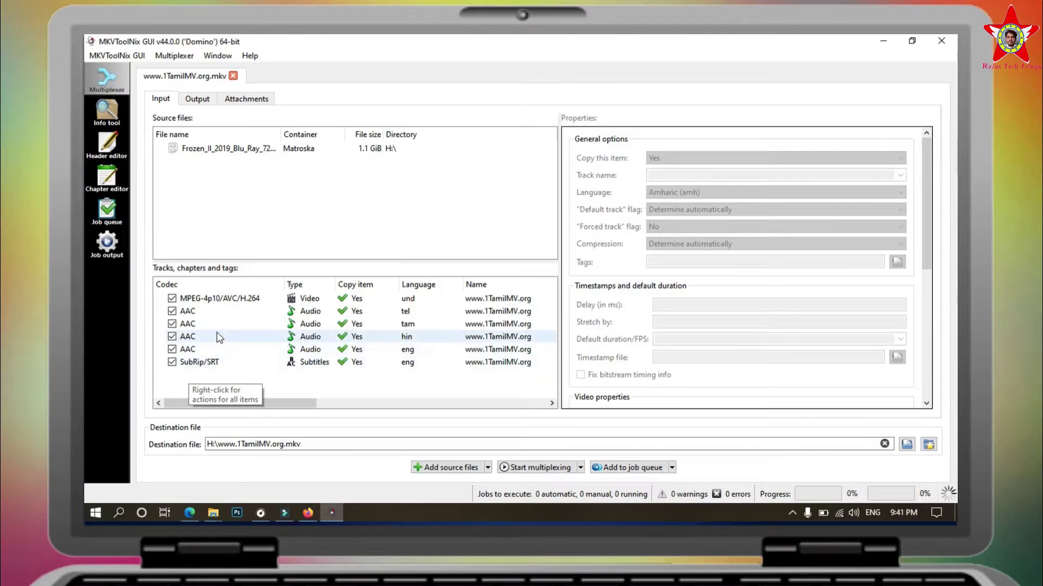
Exclude the English, Hindi and Tamil audio tracks from the output, leaving Telugu as the only audio track to copy.
{"action": "left_click", "coordinate": [191, 311]}
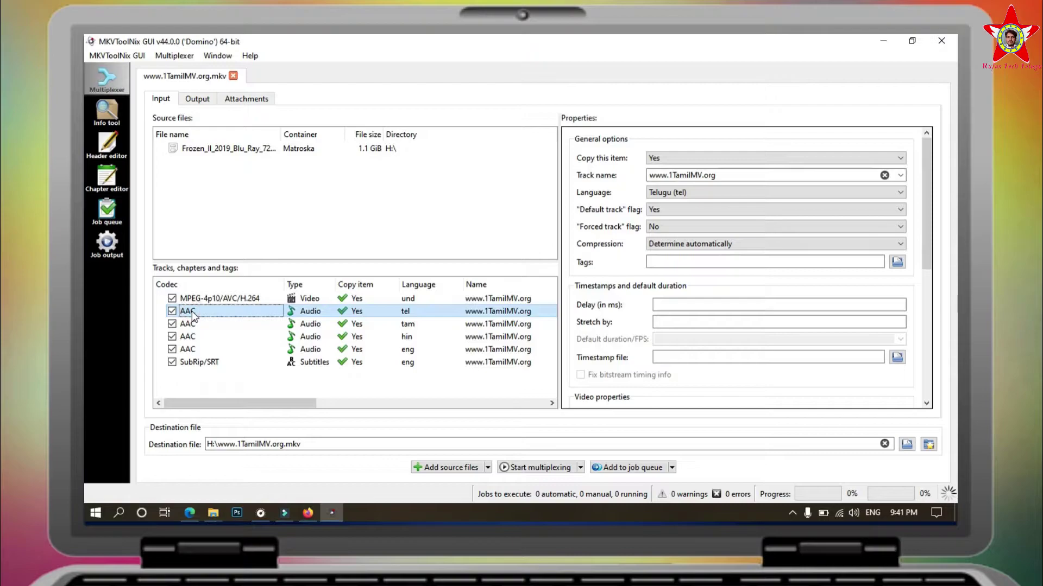
{"action": "left_click", "coordinate": [224, 322]}
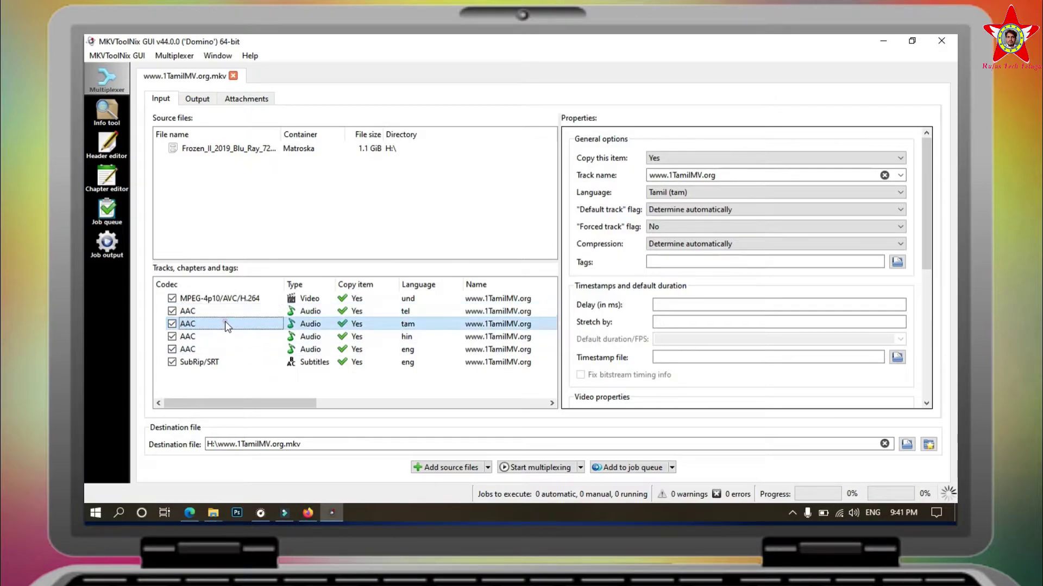
{"action": "left_click", "coordinate": [203, 336]}
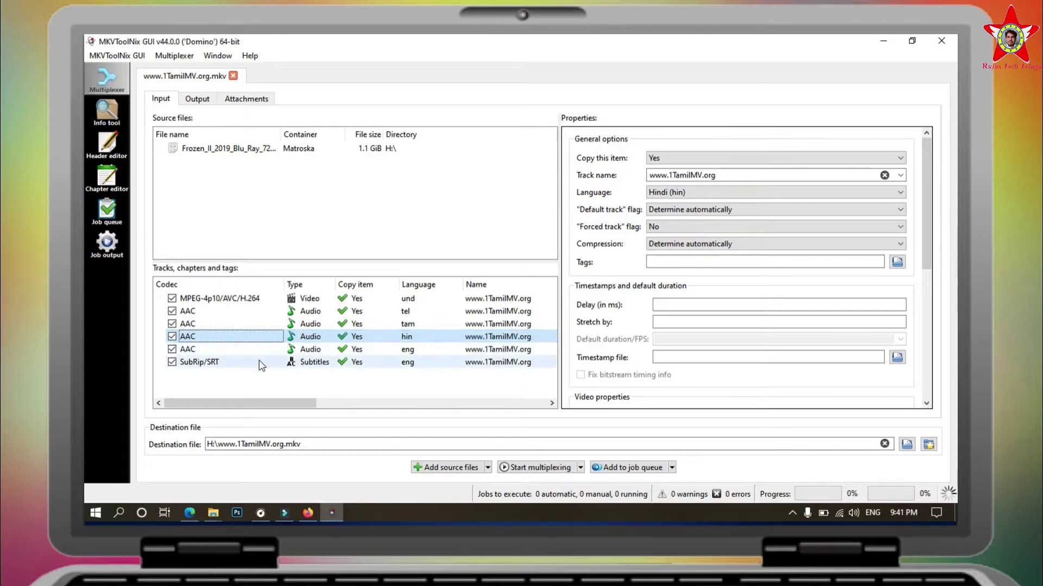
{"action": "left_click", "coordinate": [210, 350]}
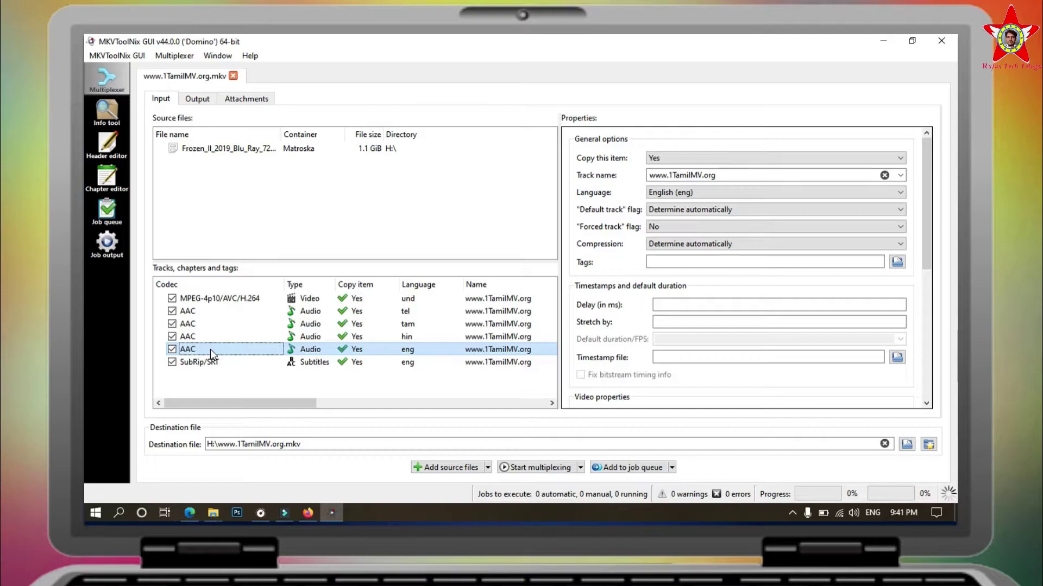
{"action": "left_click", "coordinate": [172, 350]}
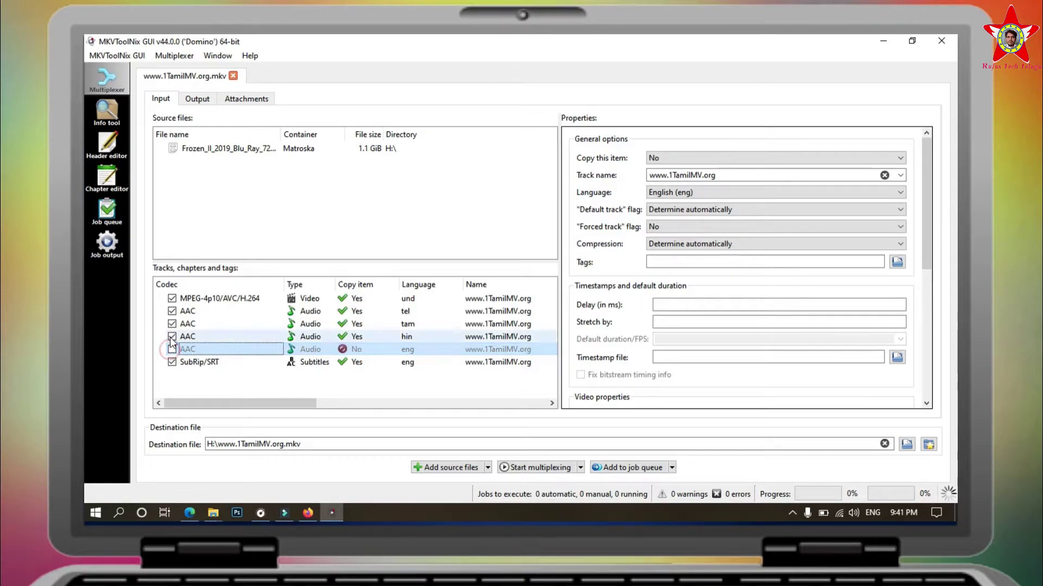
{"action": "left_click", "coordinate": [172, 337]}
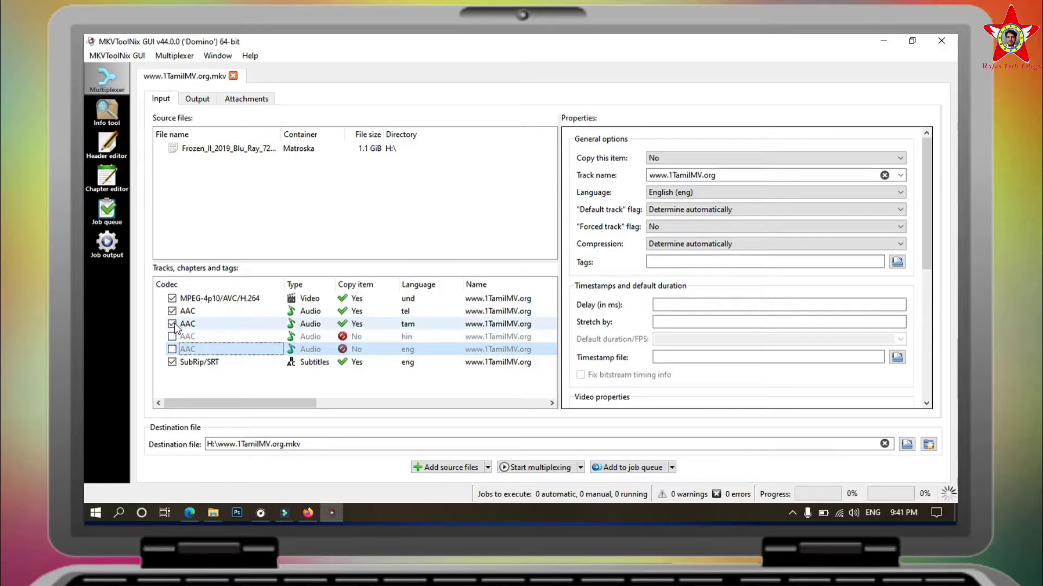
{"action": "left_click", "coordinate": [172, 324]}
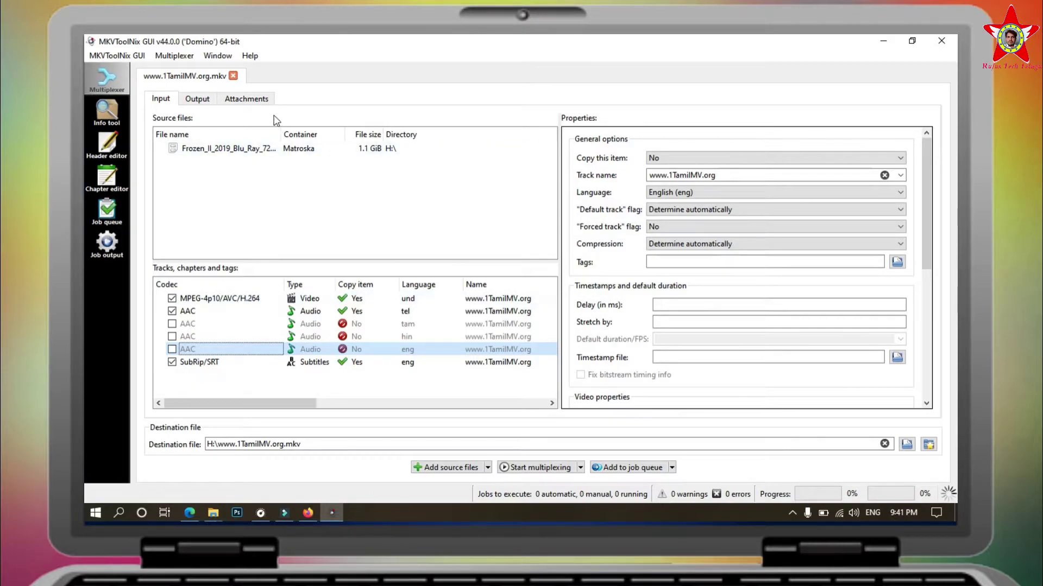
Check the movie's attachments, and rename the English audio track to rufusacts.
{"action": "left_click", "coordinate": [251, 100]}
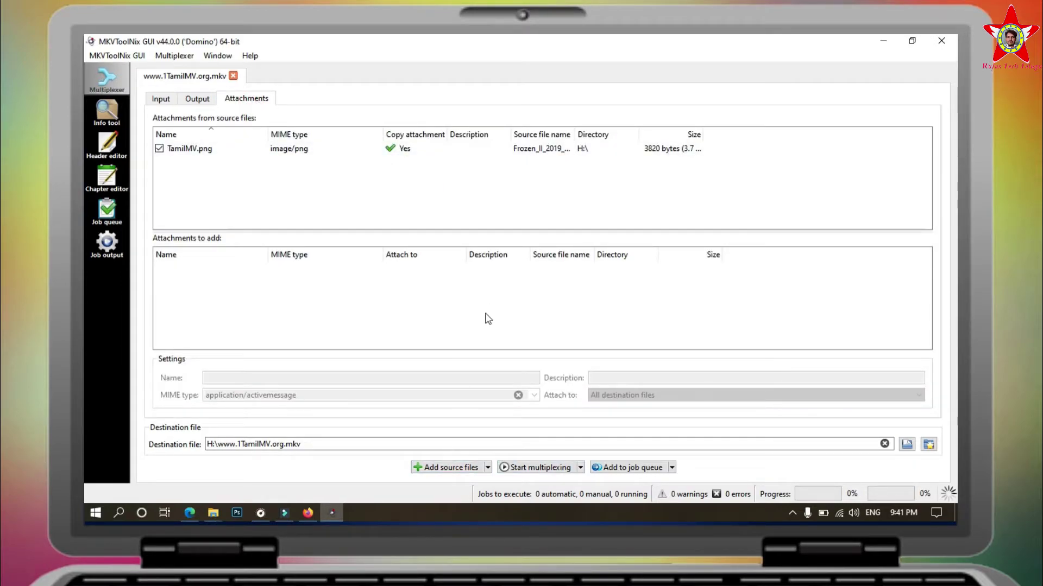
{"action": "left_click", "coordinate": [165, 101]}
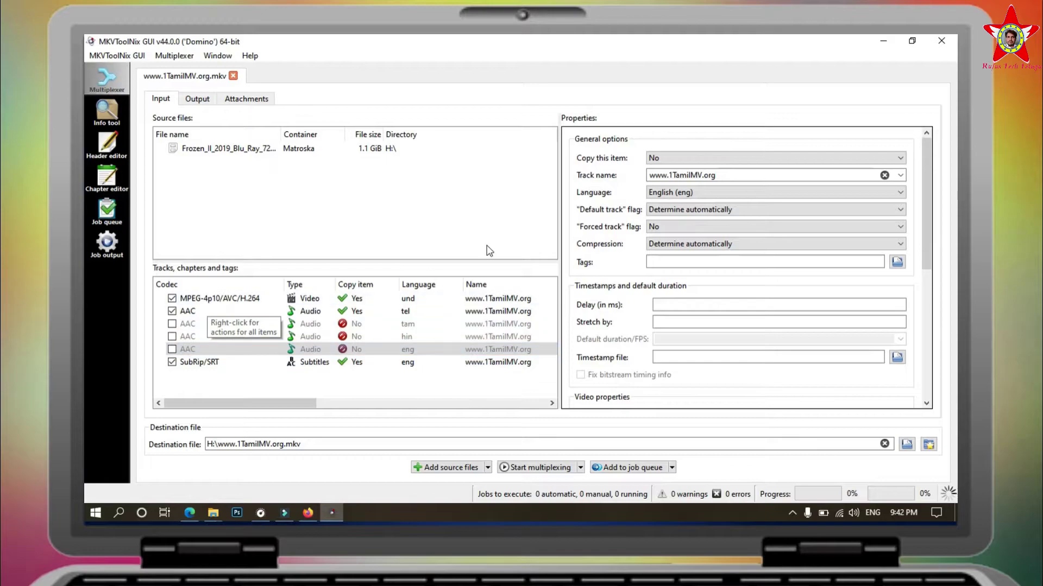
{"action": "triple_click", "coordinate": [730, 174]}
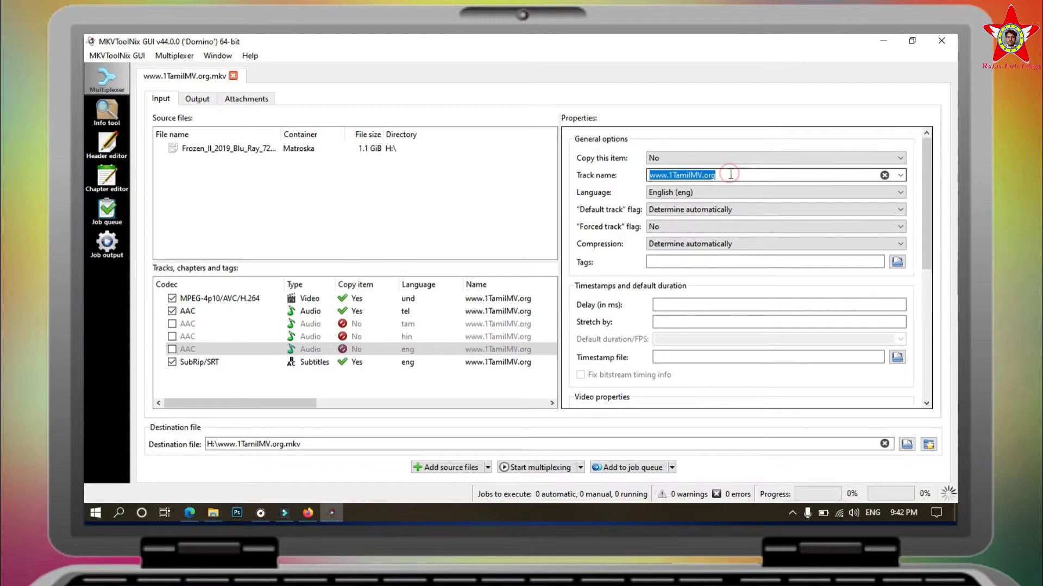
{"action": "type", "text": "rufusacts"}
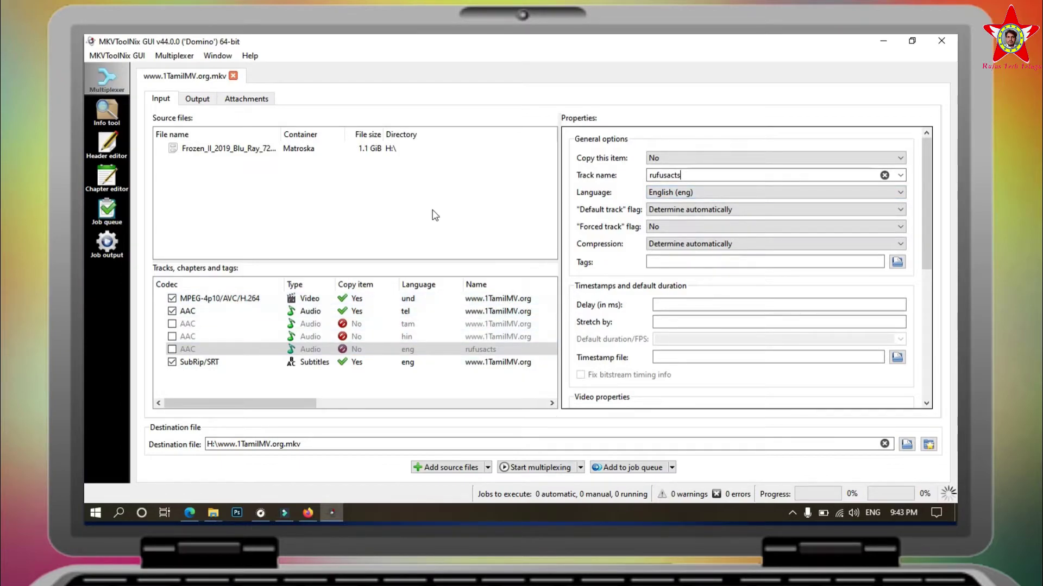
Set the output file title to rufusacts.
{"action": "left_click", "coordinate": [190, 100]}
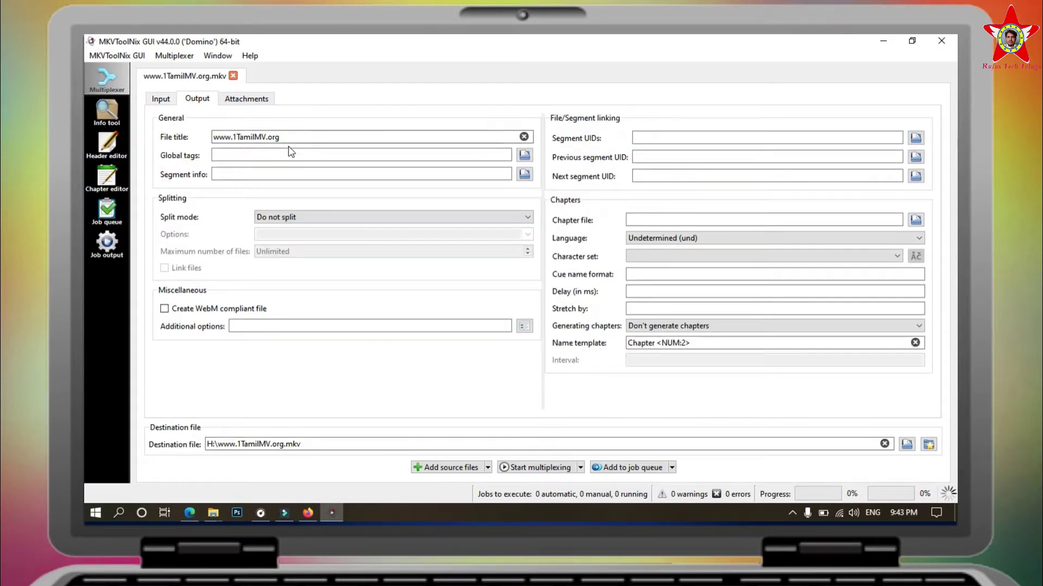
{"action": "triple_click", "coordinate": [306, 133]}
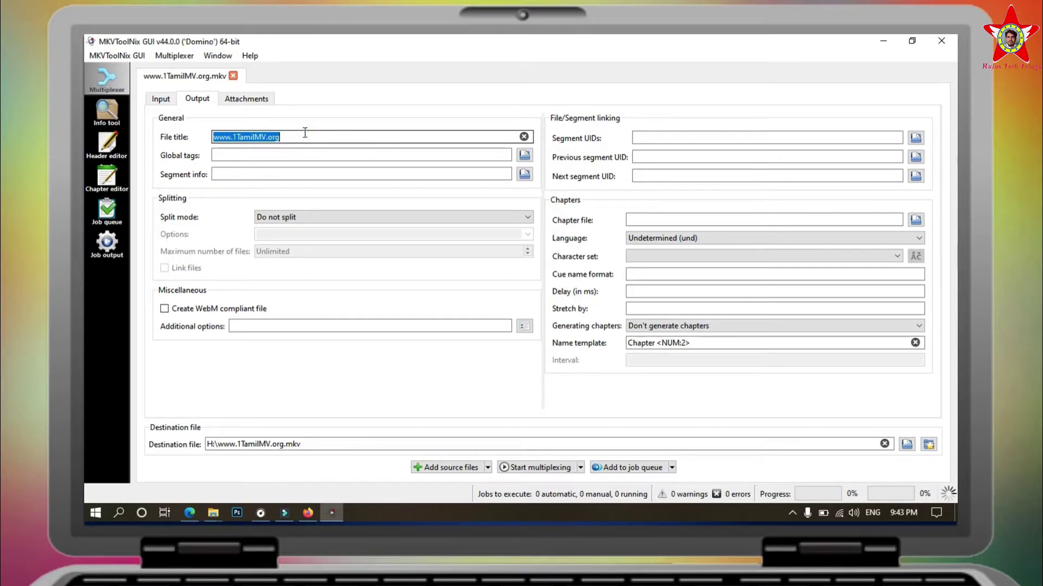
{"action": "type", "text": "rf"}
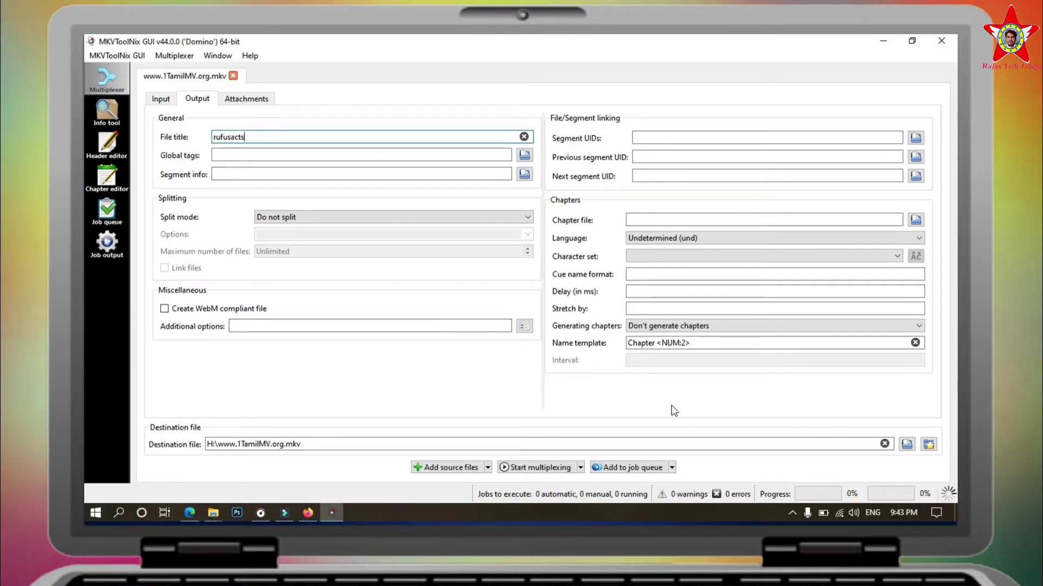
Set the destination file to rufusacts in the Video folder on the Desktop, as a Matroska file.
{"action": "left_click", "coordinate": [907, 445]}
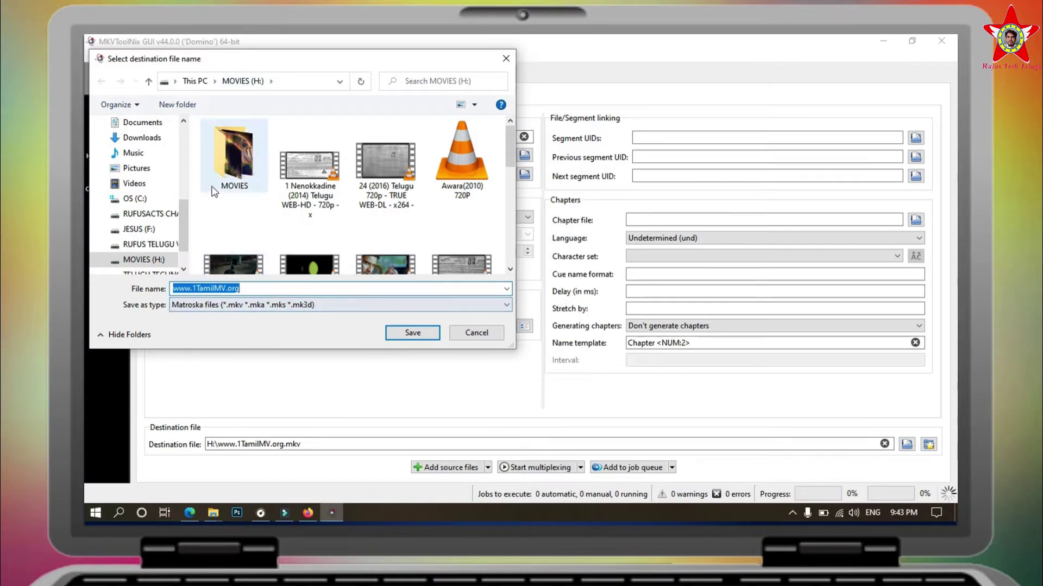
{"action": "left_click_drag", "start_coordinate": [188, 226], "coordinate": [189, 180]}
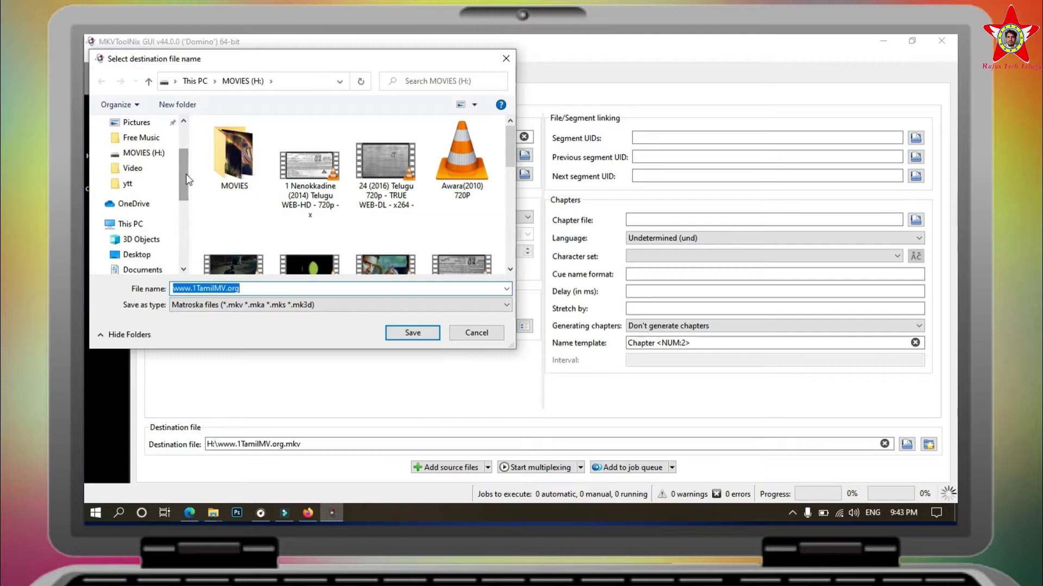
{"action": "left_click", "coordinate": [137, 255]}
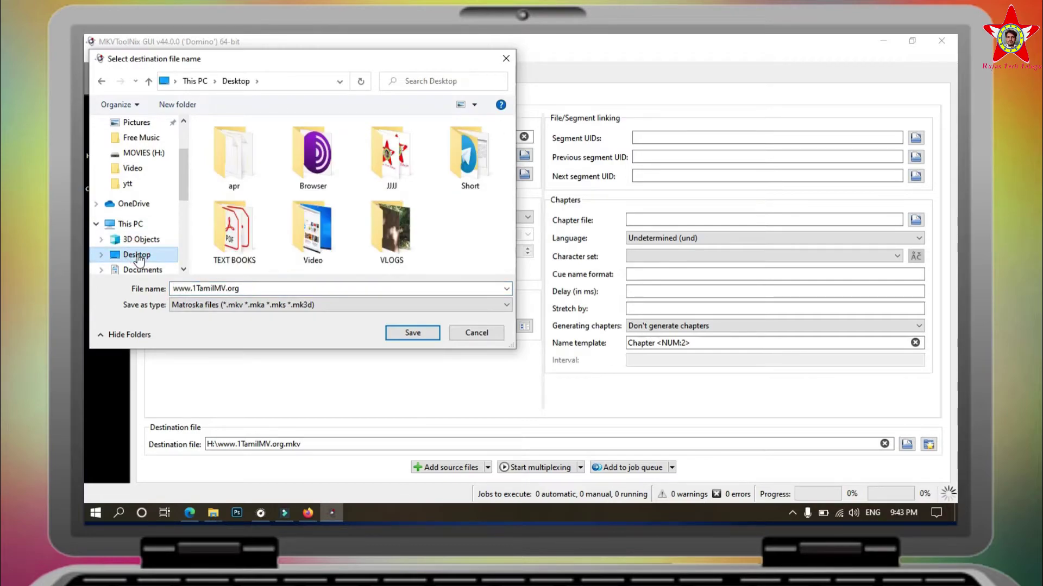
{"action": "double_click", "coordinate": [318, 232]}
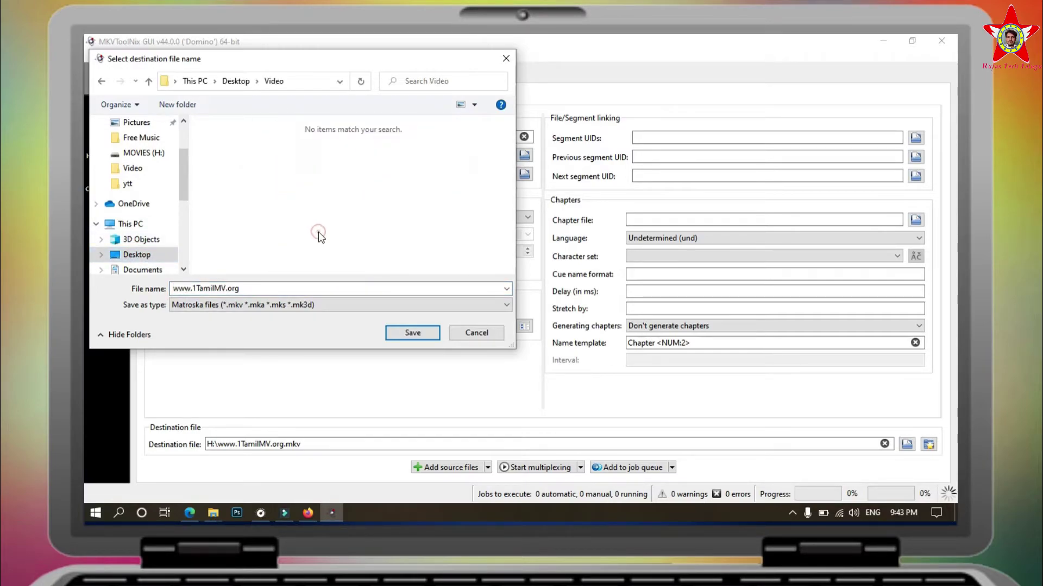
{"action": "double_click", "coordinate": [352, 288]}
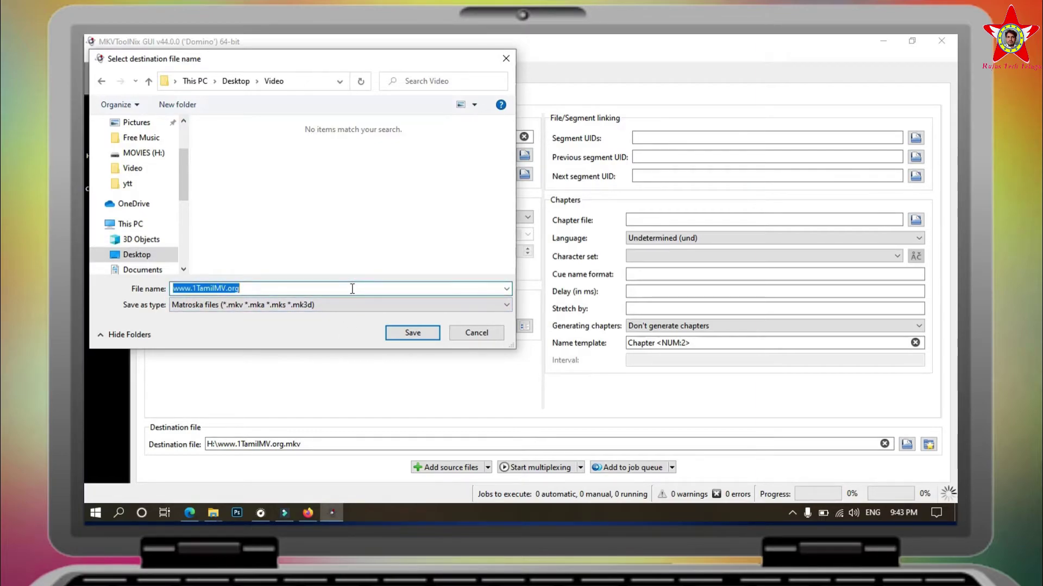
{"action": "type", "text": "rufusacts"}
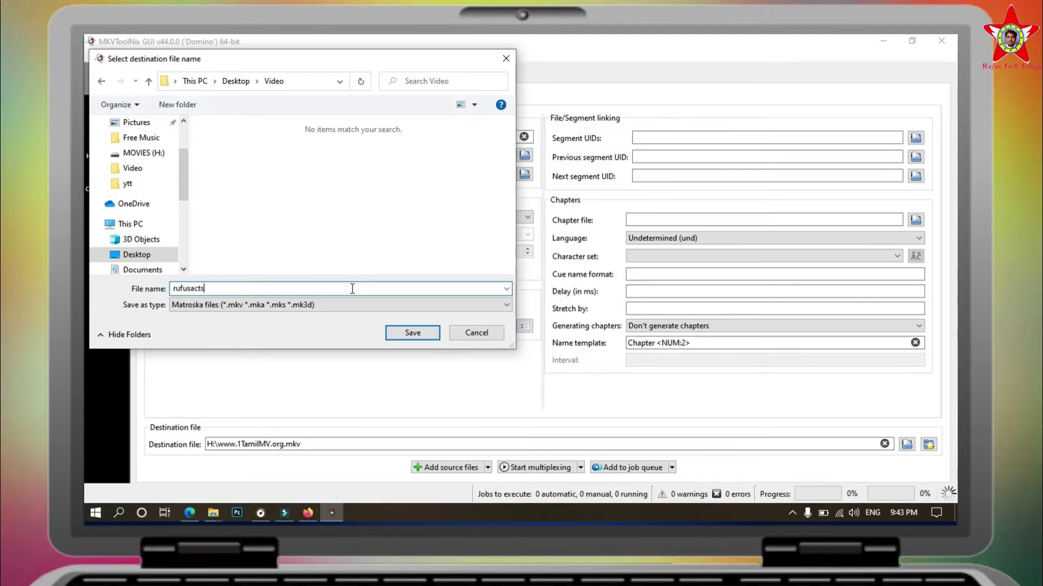
{"action": "left_click", "coordinate": [401, 331]}
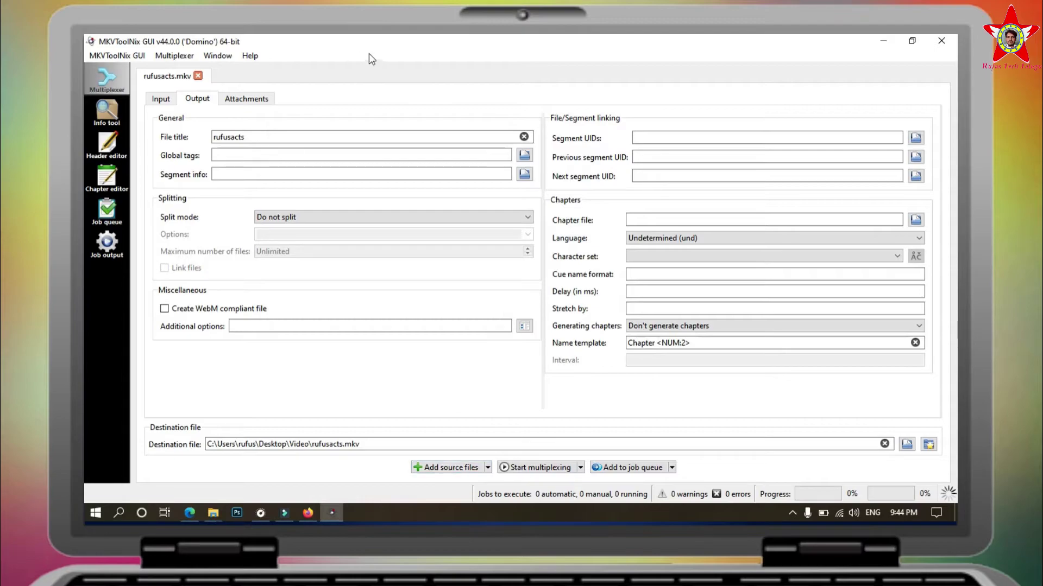
Review the input tracks and output settings, and start multiplexing the movie.
{"action": "left_click", "coordinate": [158, 101]}
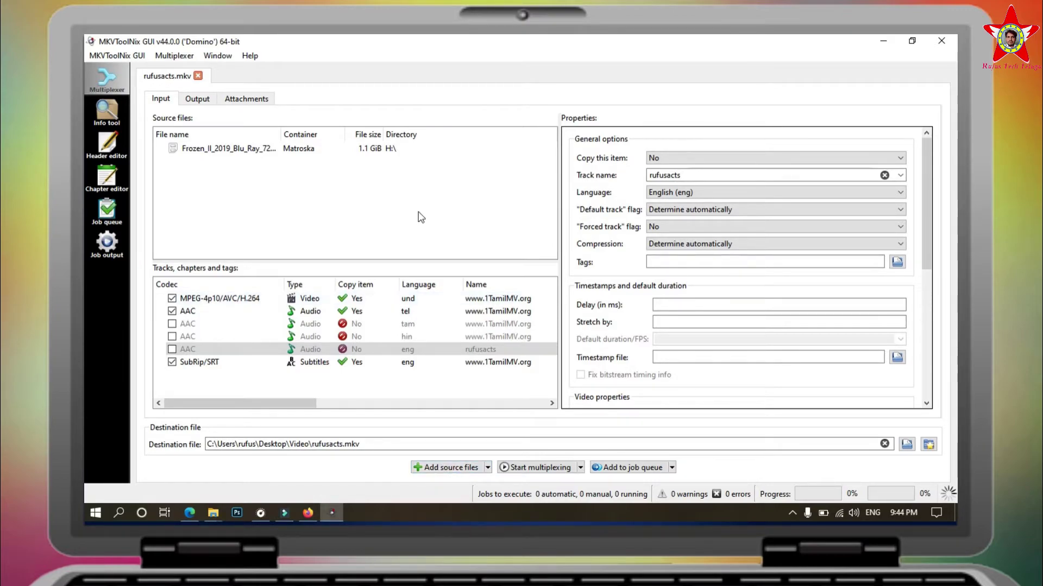
{"action": "left_click", "coordinate": [207, 101]}
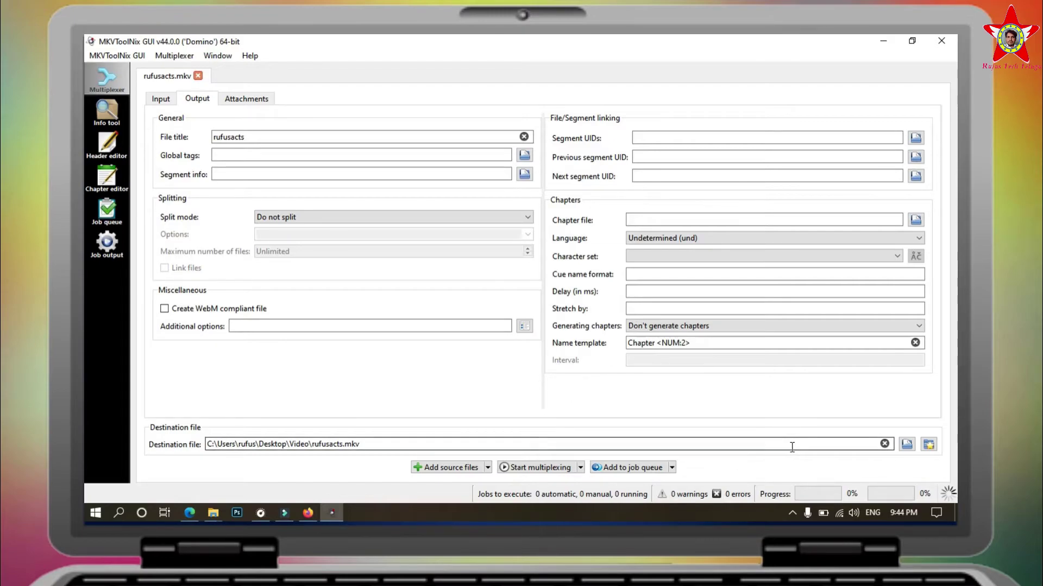
{"action": "left_click", "coordinate": [542, 467]}
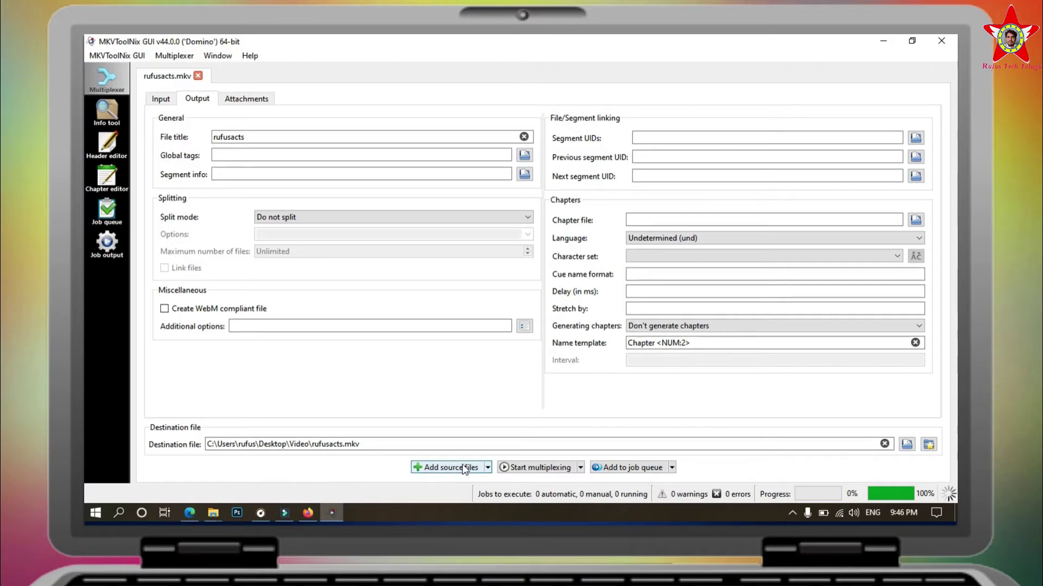
Browse to the destination folder and play the multiplexed rufusacts file with VLC media player.
{"action": "left_click", "coordinate": [325, 443]}
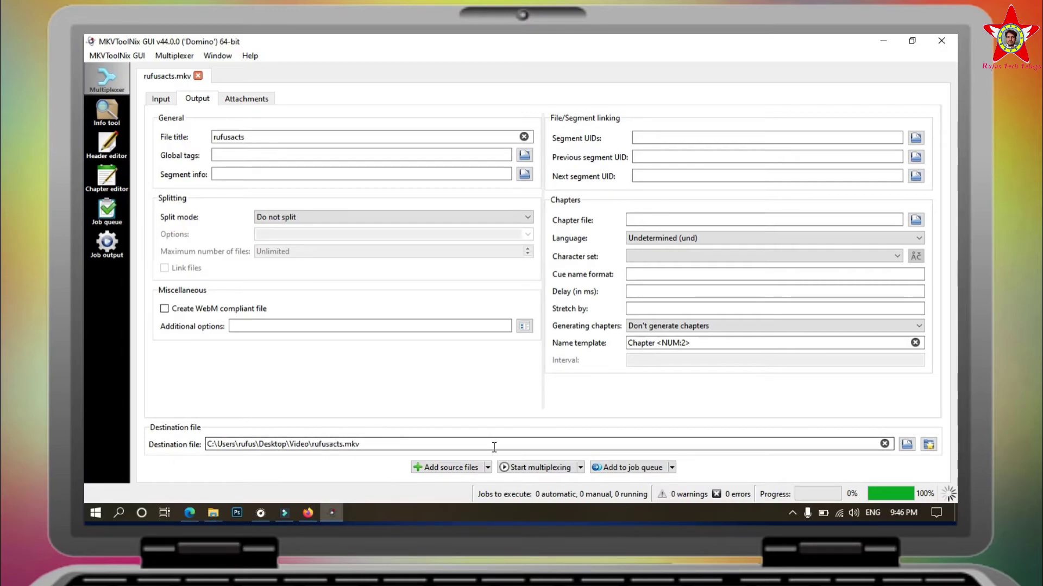
{"action": "left_click", "coordinate": [907, 444]}
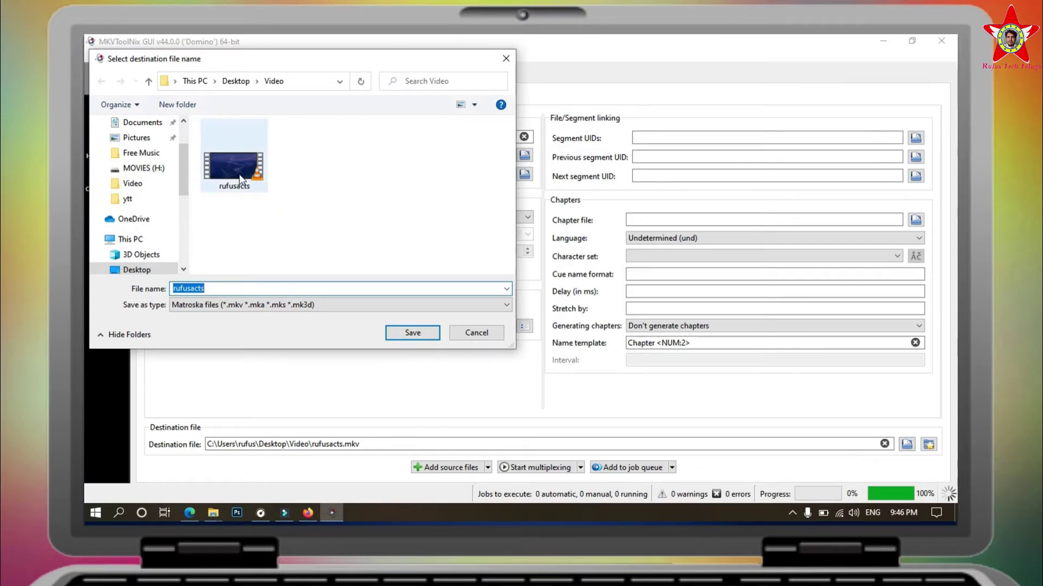
{"action": "left_click", "coordinate": [239, 174]}
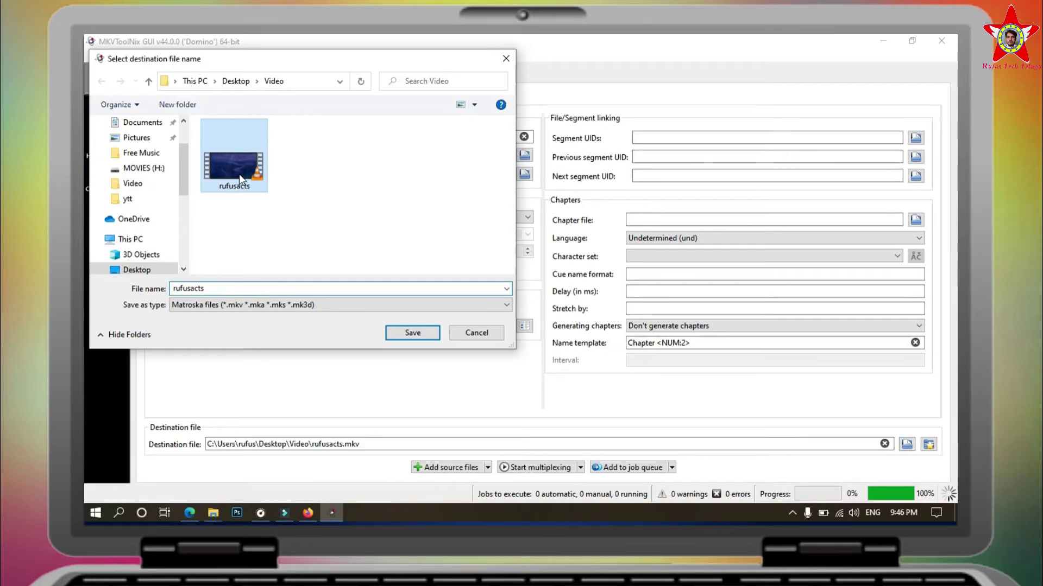
{"action": "right_click", "coordinate": [239, 174]}
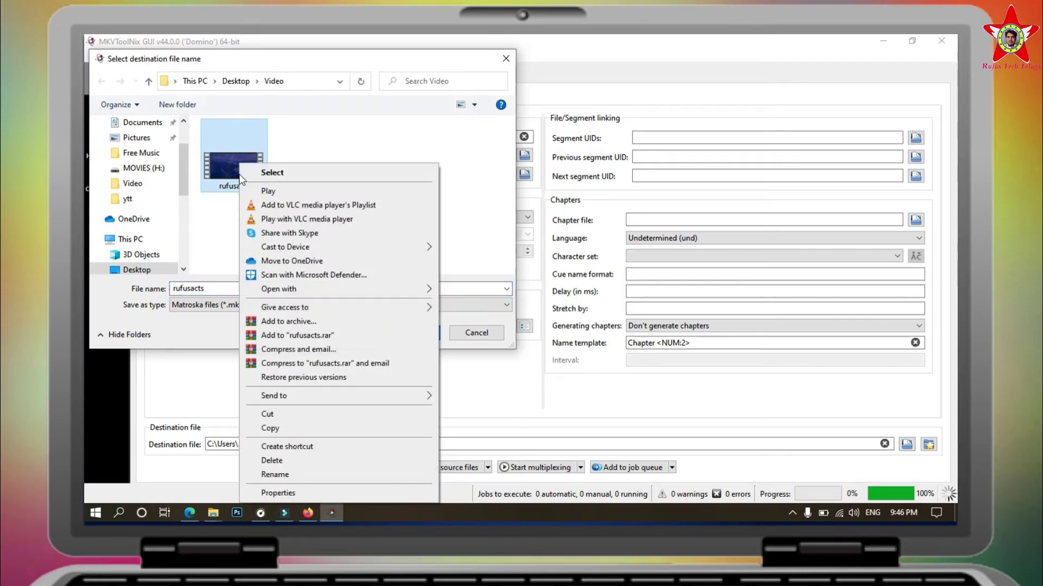
{"action": "left_click", "coordinate": [278, 218]}
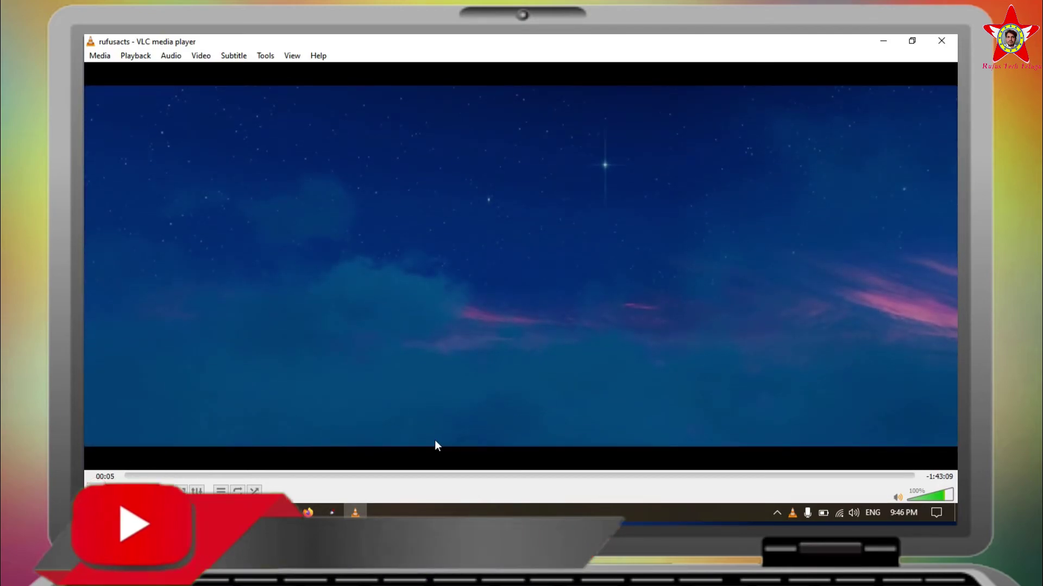
Play a few seconds of the rufusacts video, pause it and examine its list of audio tracks.
{"action": "left_click", "coordinate": [101, 494]}
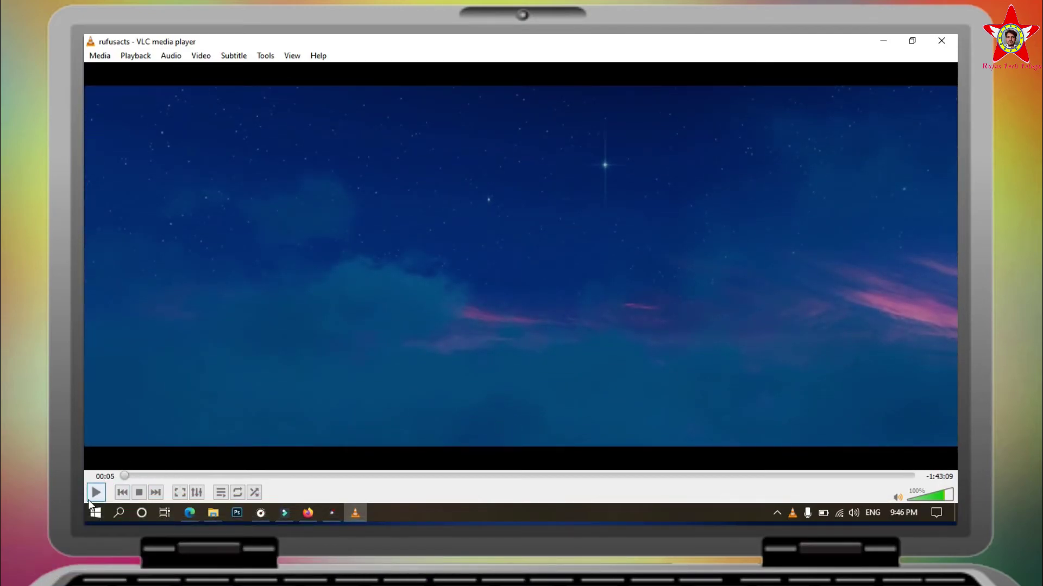
{"action": "left_click", "coordinate": [96, 493]}
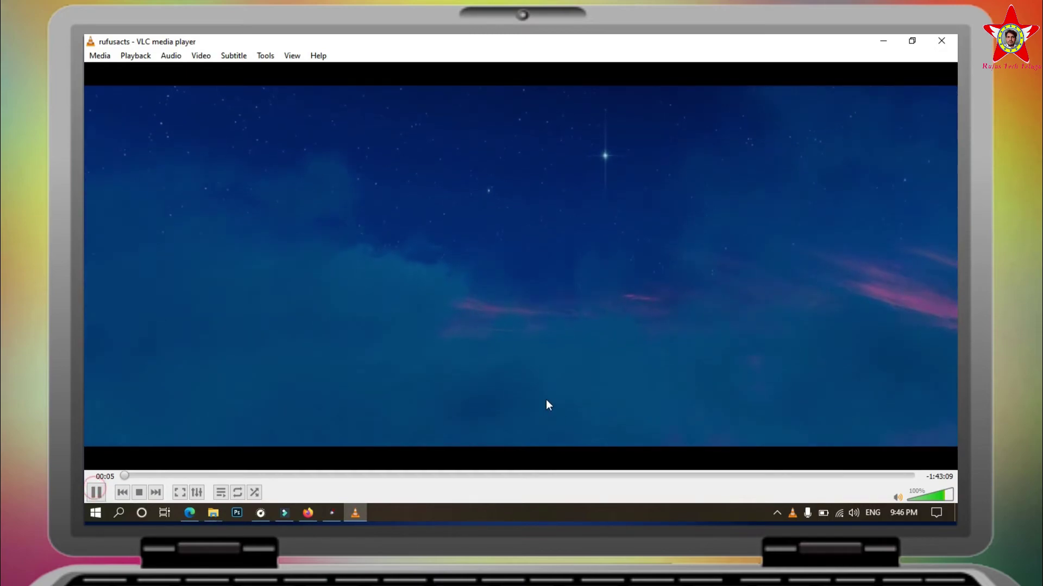
{"action": "left_click", "coordinate": [123, 476]}
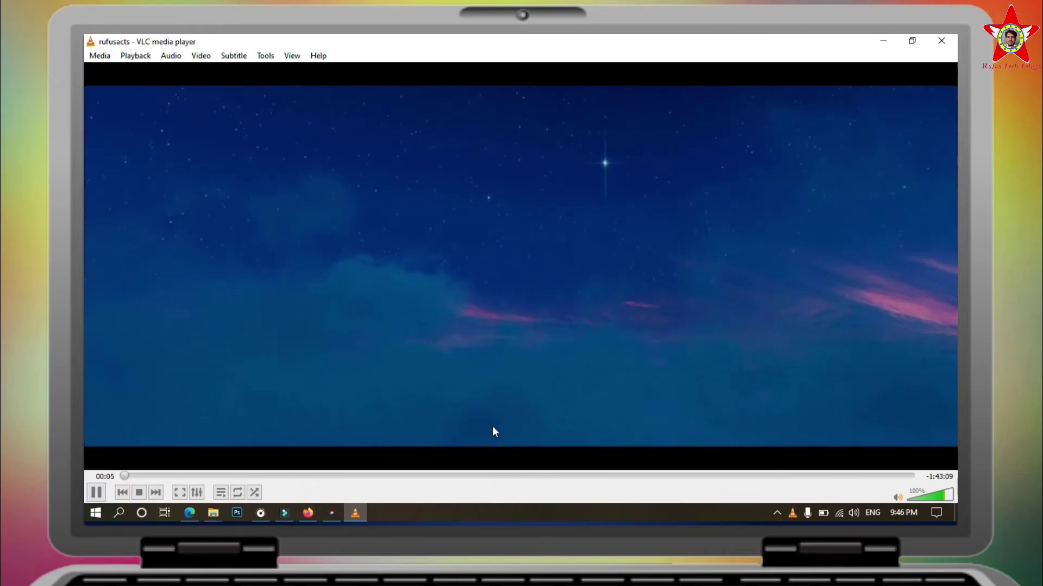
{"action": "left_click", "coordinate": [95, 492]}
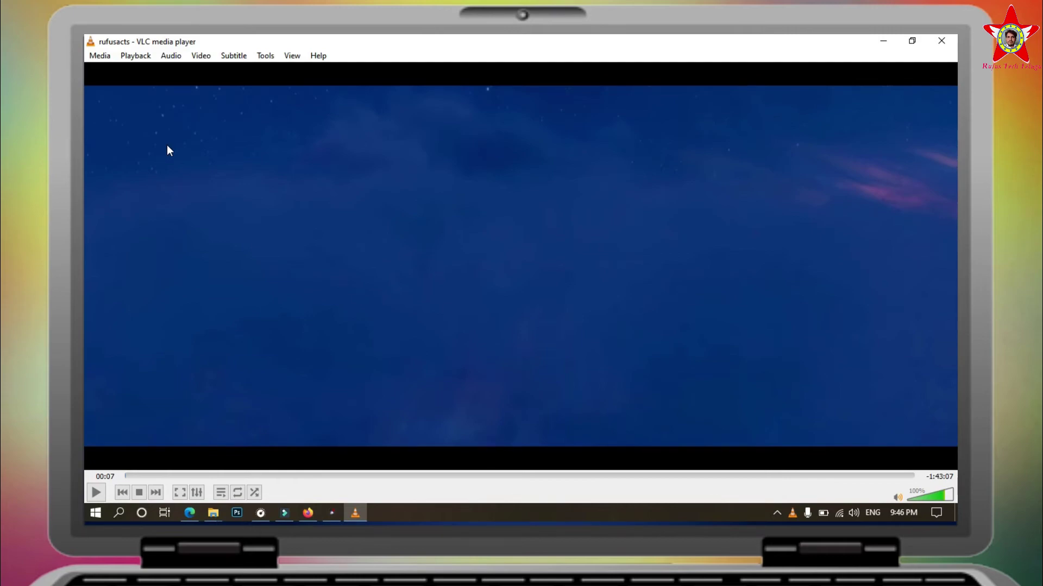
{"action": "left_click", "coordinate": [170, 57]}
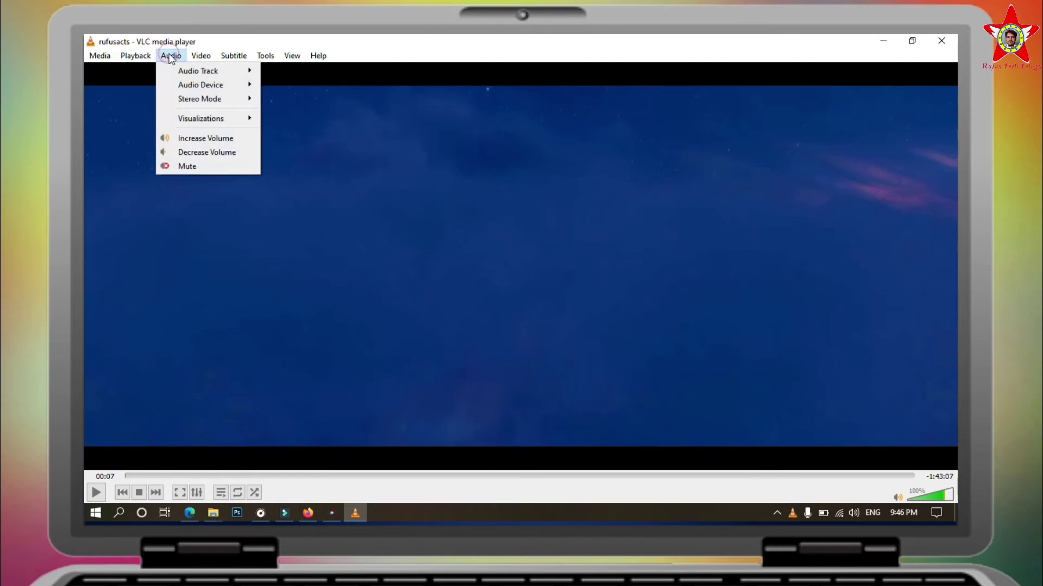
{"action": "mouse_move", "coordinate": [196, 73]}
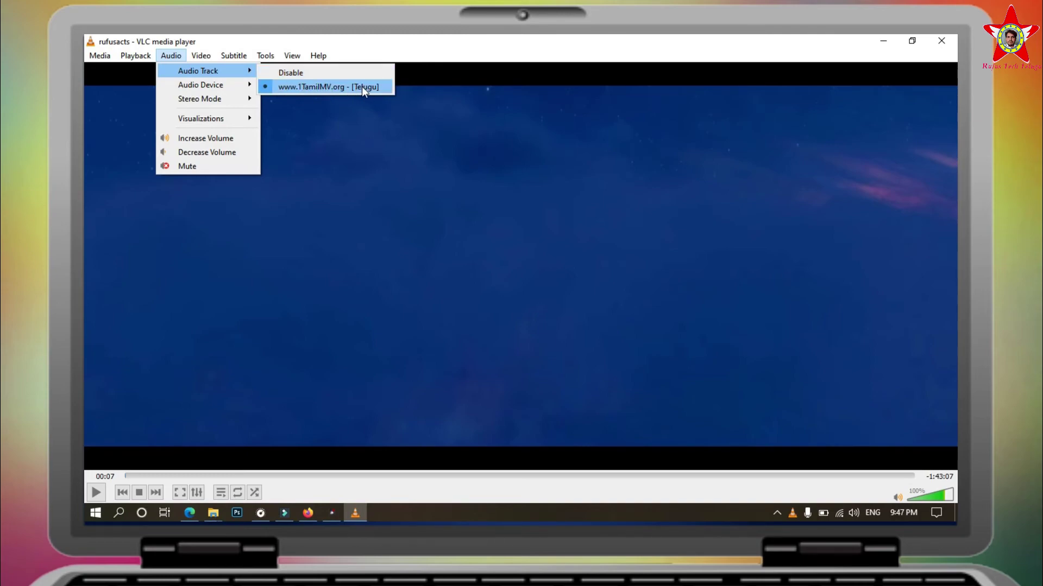
Spot-check the rufusacts video by playing it from about 14:27, jump back to about 13:24, and pause playback.
{"action": "left_click", "coordinate": [348, 144]}
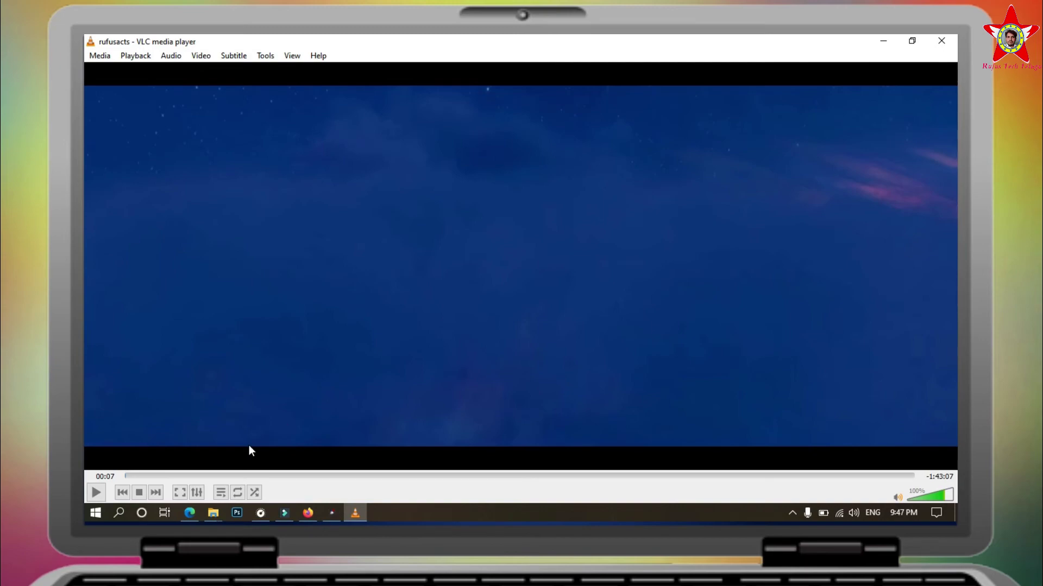
{"action": "left_click", "coordinate": [233, 476]}
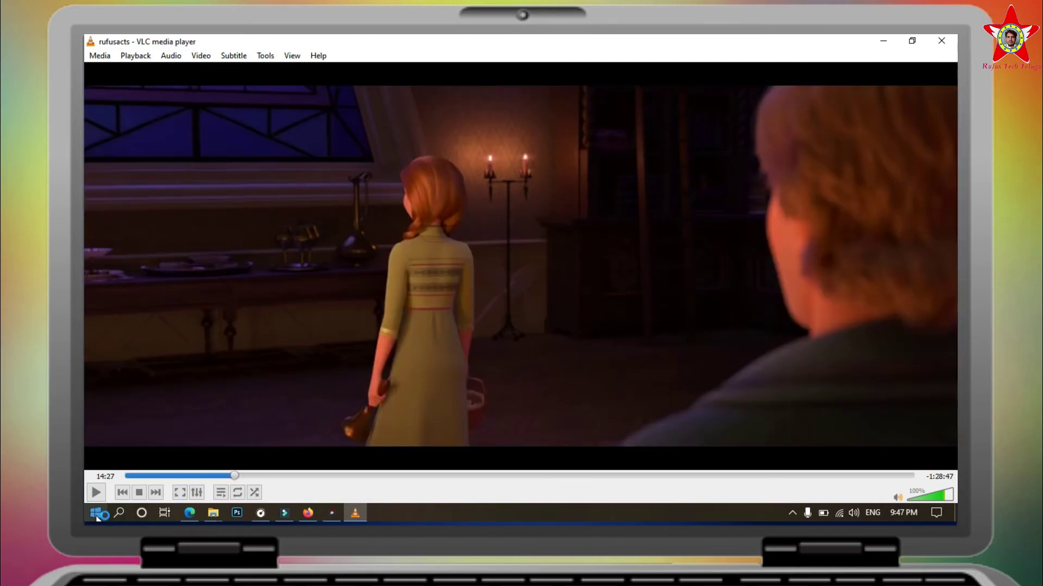
{"action": "left_click", "coordinate": [95, 493]}
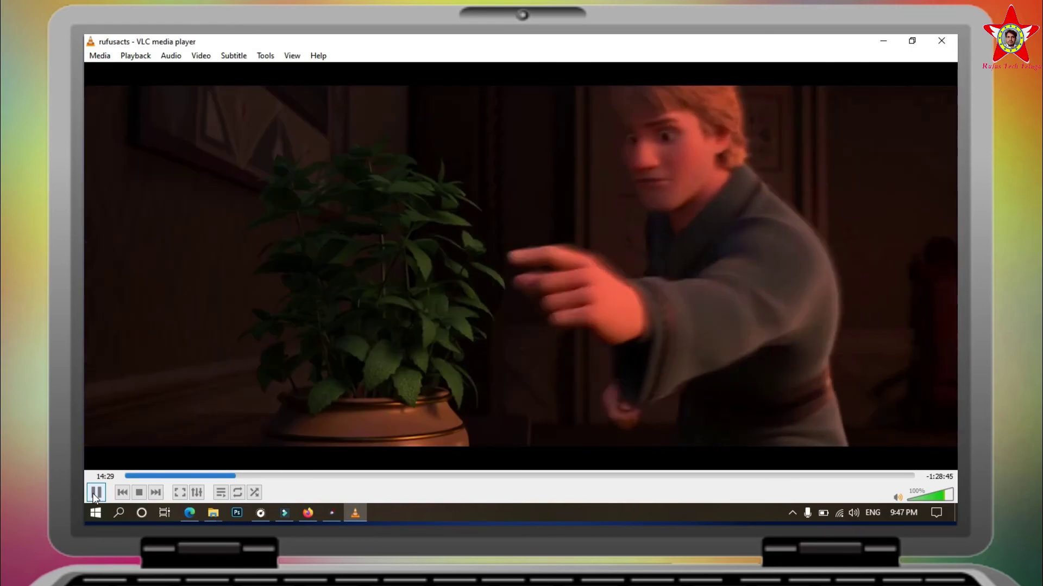
{"action": "left_click", "coordinate": [225, 476]}
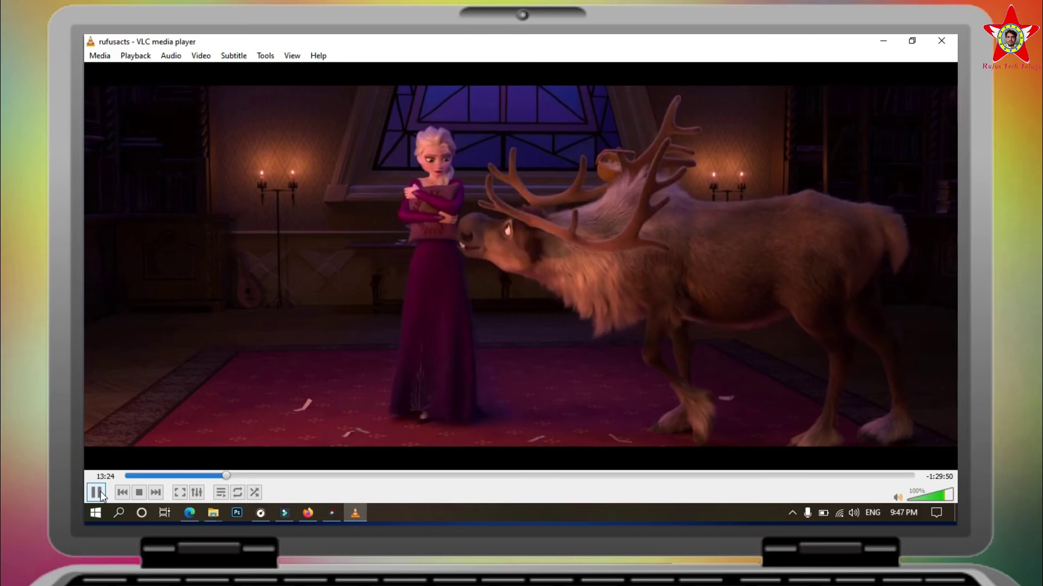
{"action": "left_click", "coordinate": [100, 494]}
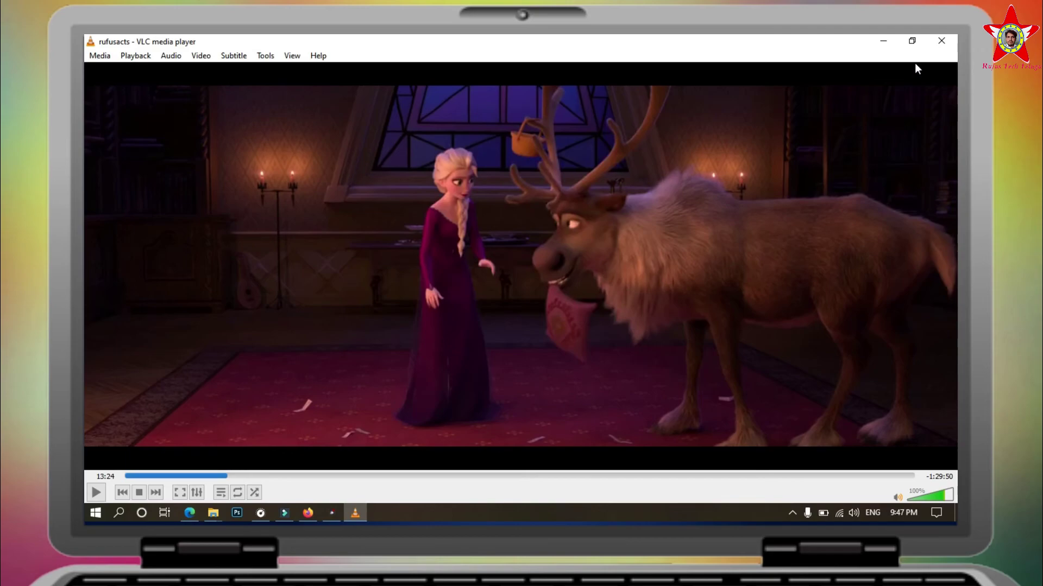
Close VLC media player and dismiss the destination file selection in MKVToolNix GUI without saving.
{"action": "left_click", "coordinate": [941, 41]}
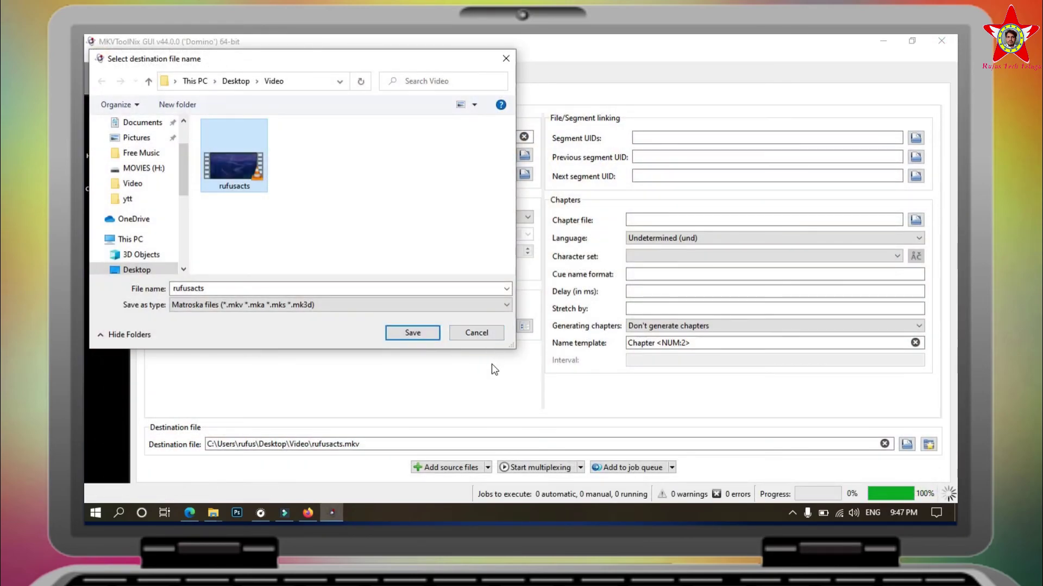
{"action": "left_click", "coordinate": [480, 335]}
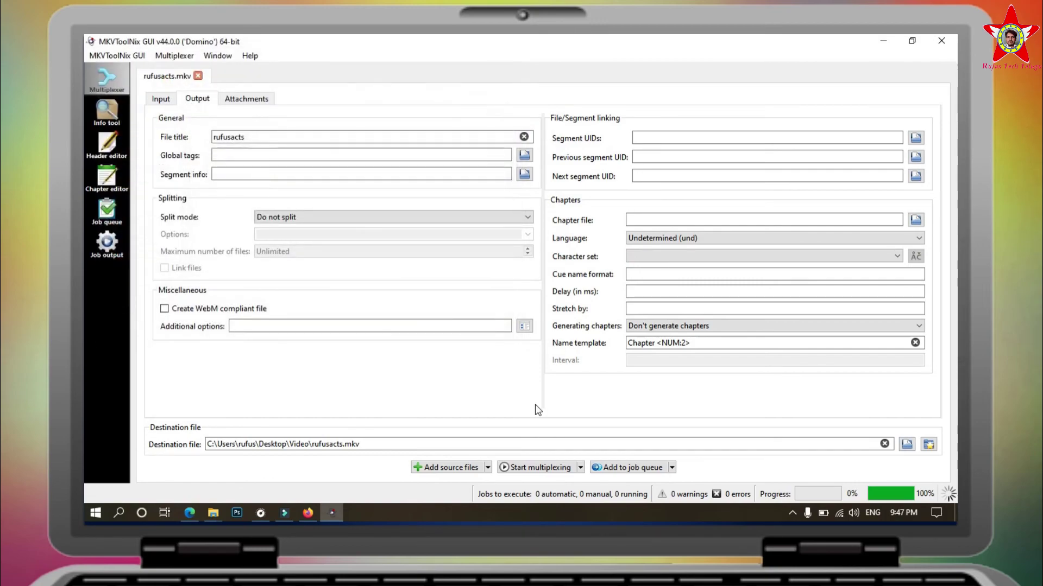